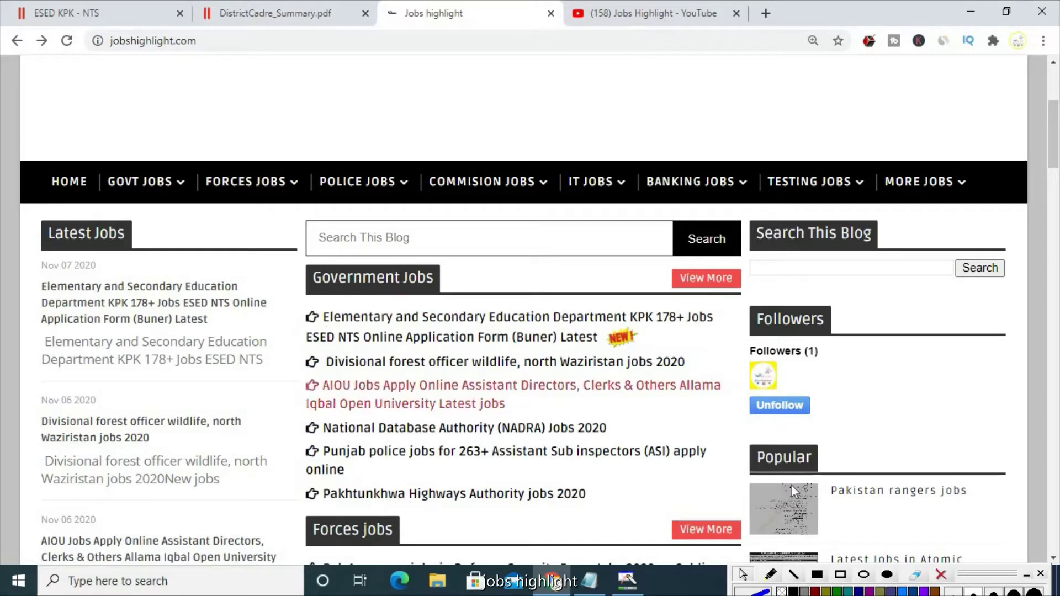
# - Highlight the ESED KPK job link with an annotation rectangle, then clear it
pyautogui.click(842, 575)
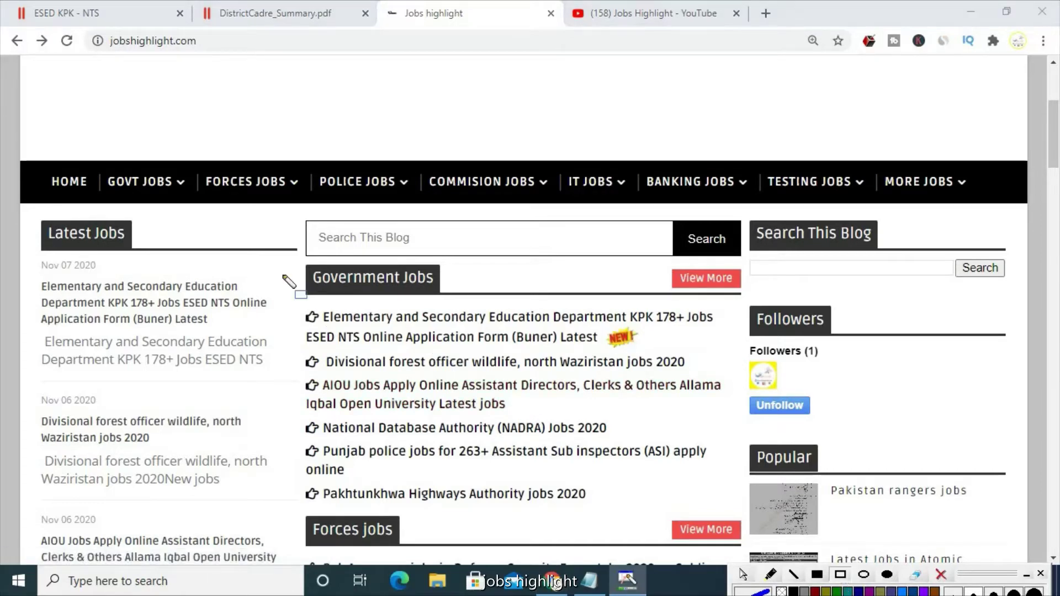
pyautogui.moveTo(286, 302); pyautogui.dragTo(520, 374)
pyautogui.moveTo(647, 366); pyautogui.dragTo(724, 352)
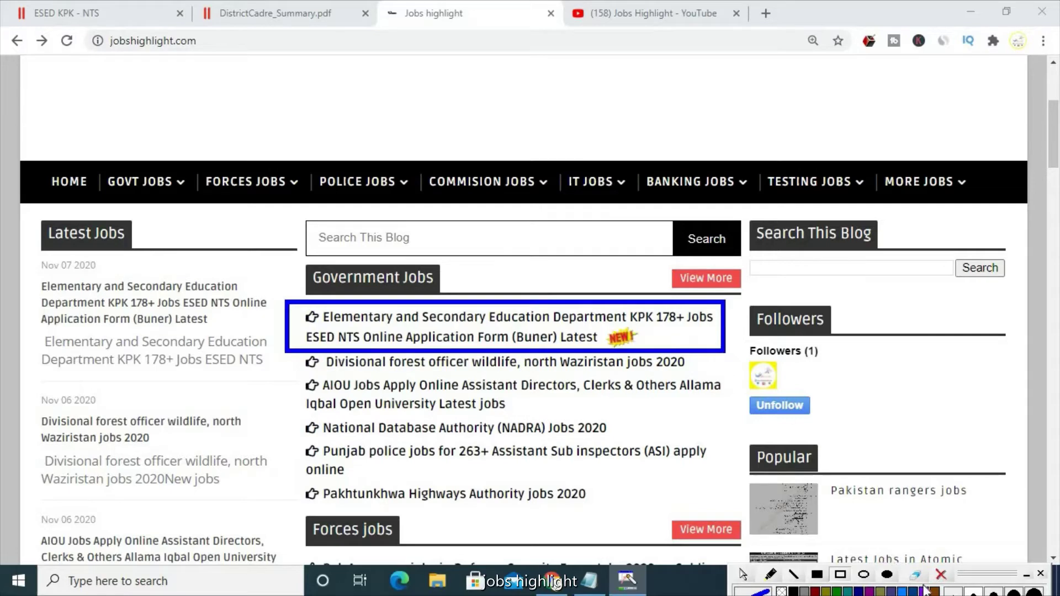
pyautogui.click(941, 574)
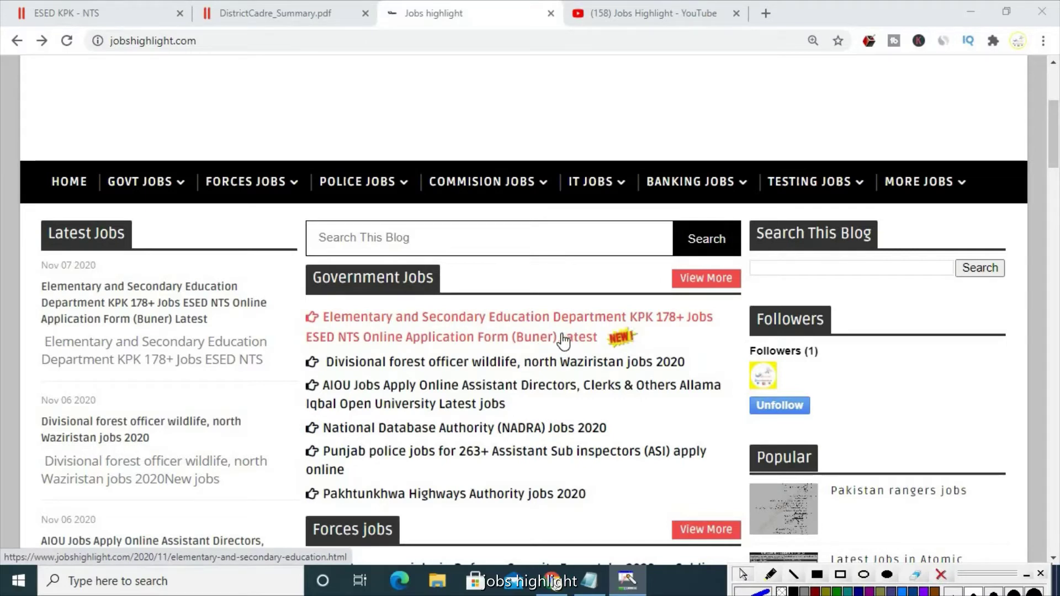
# - Open the ESED KPK 178+ jobs article and scroll down to the district-wise vacancy table
pyautogui.click(532, 331)
pyautogui.click(547, 338)
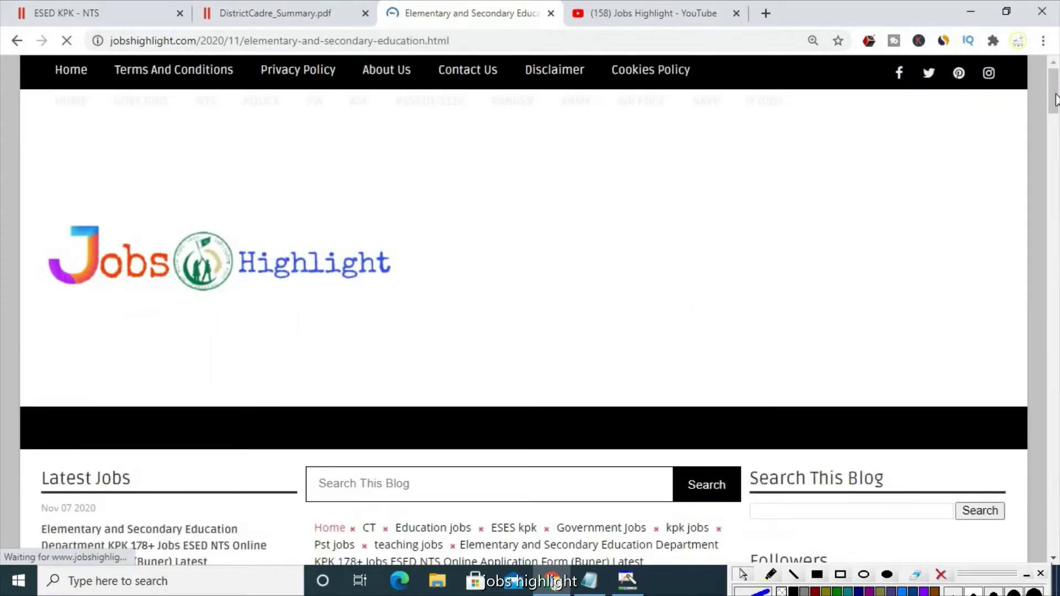
pyautogui.scroll(-7, 1054, 138)
pyautogui.scroll(-9, 1057, 156)
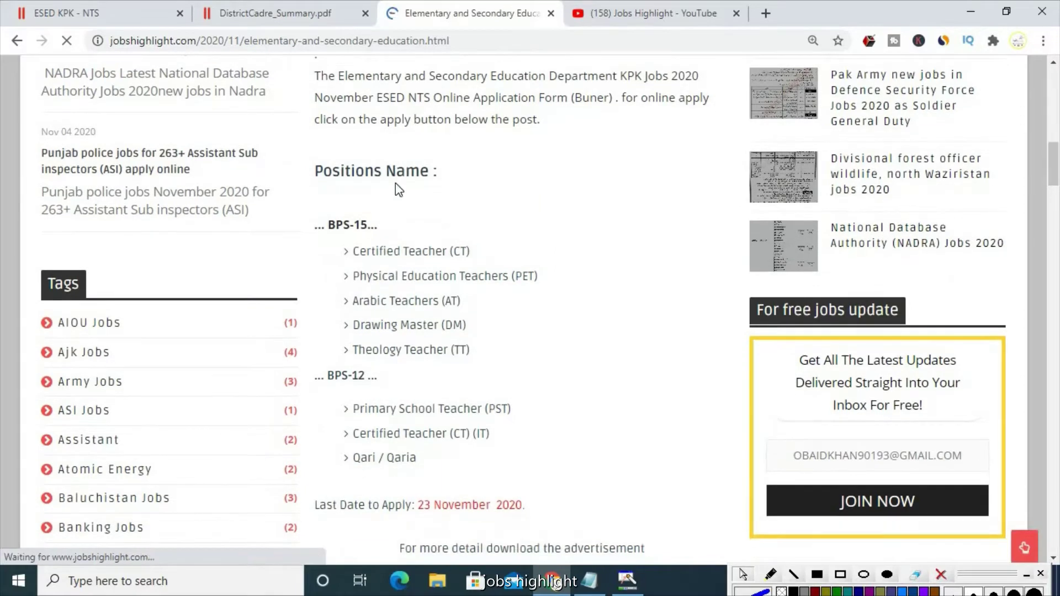
pyautogui.scroll(-5, 1056, 169)
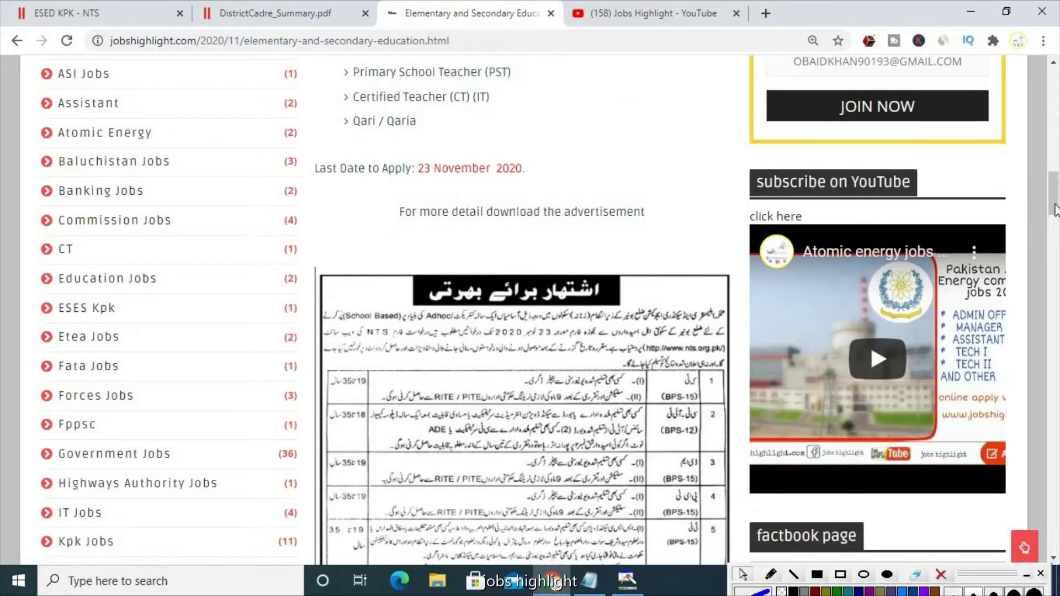
pyautogui.scroll(-3, 1055, 209)
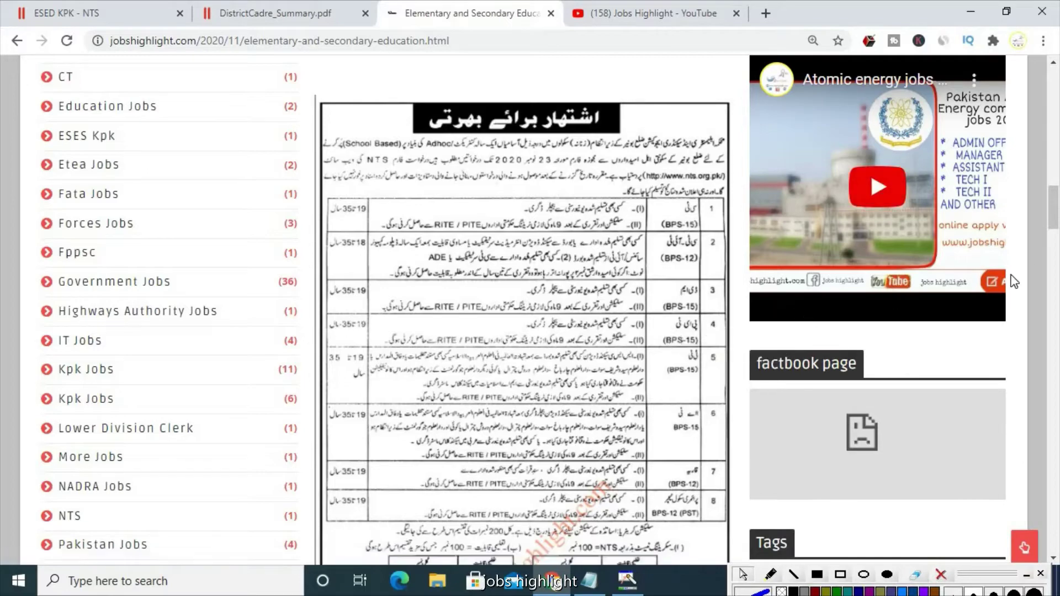
pyautogui.moveTo(1053, 224); pyautogui.dragTo(1057, 316)
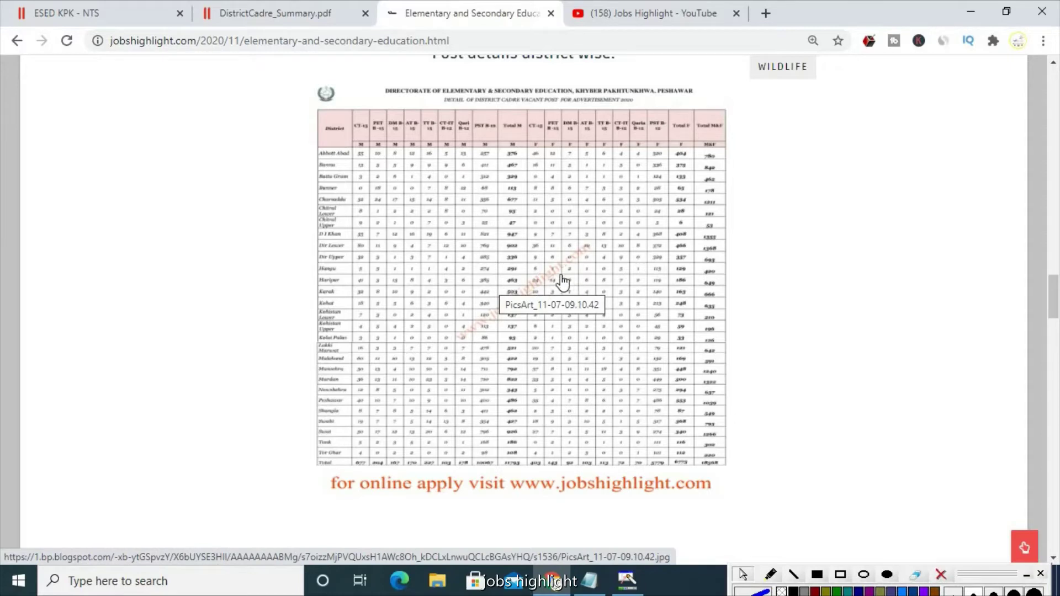
# - Read the district vacant posts table in DistrictCadre_Summary.pdf, then return to the article tab
pyautogui.click(253, 17)
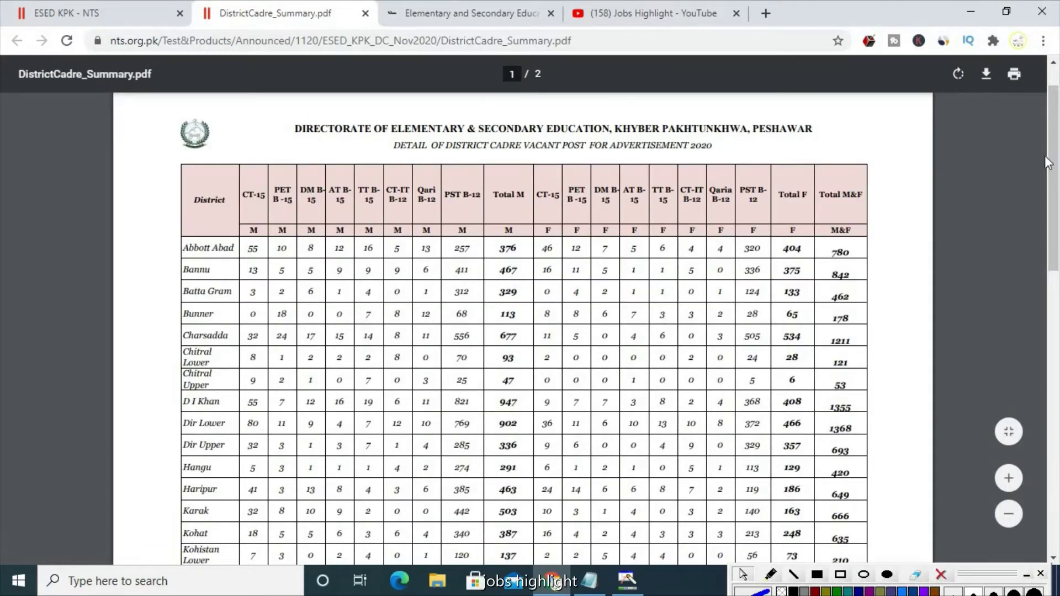
pyautogui.scroll(-1, 1054, 171)
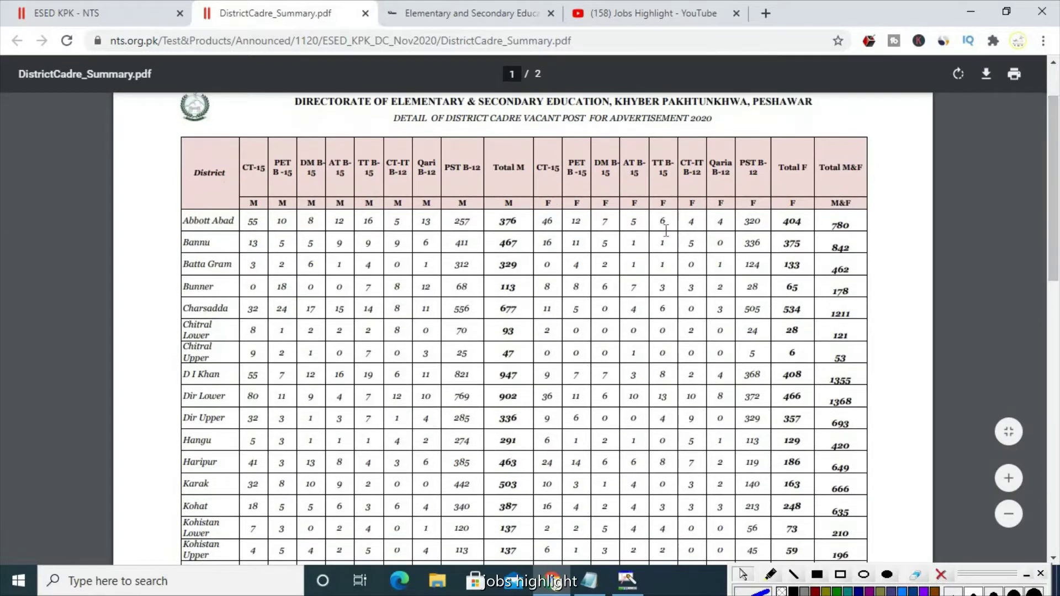
pyautogui.scroll(-1, 1057, 180)
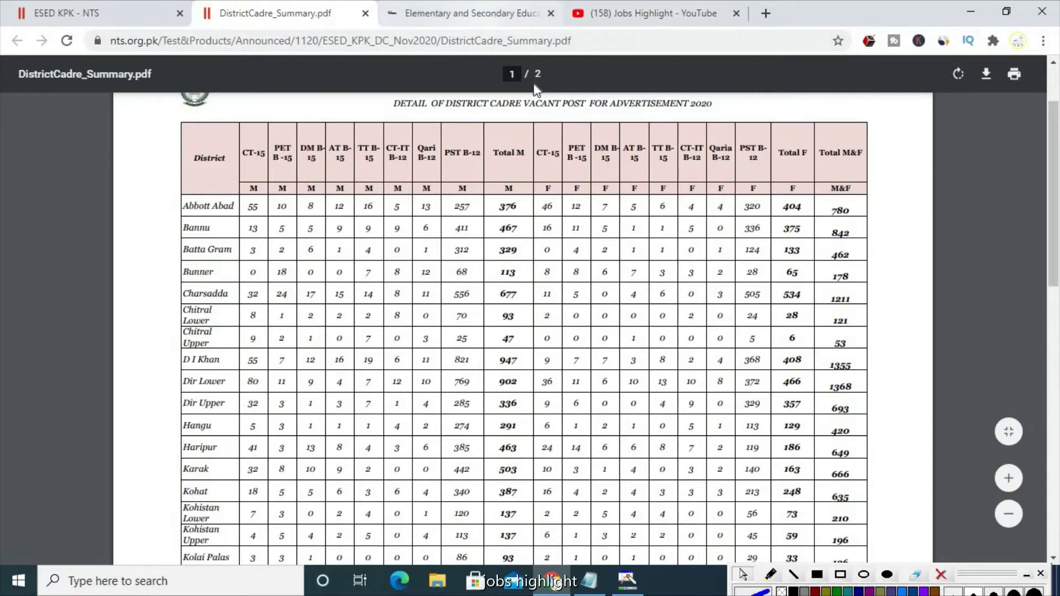
pyautogui.click(486, 13)
# - Save the district table image as PicsArt_11-07-09.10.42, then return to the PDF summary tab
pyautogui.rightClick(546, 241)
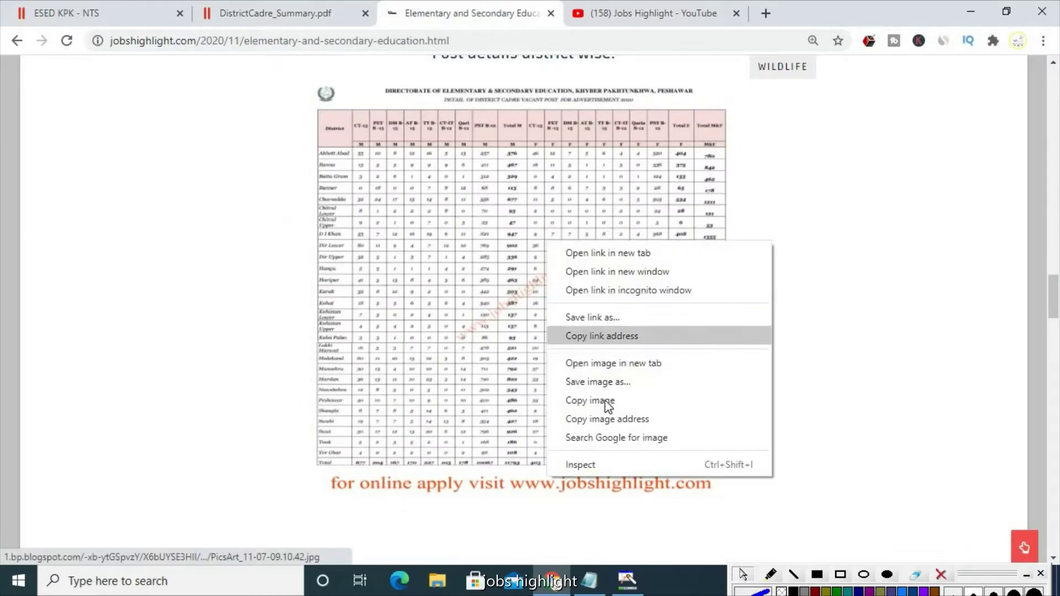
pyautogui.click(607, 400)
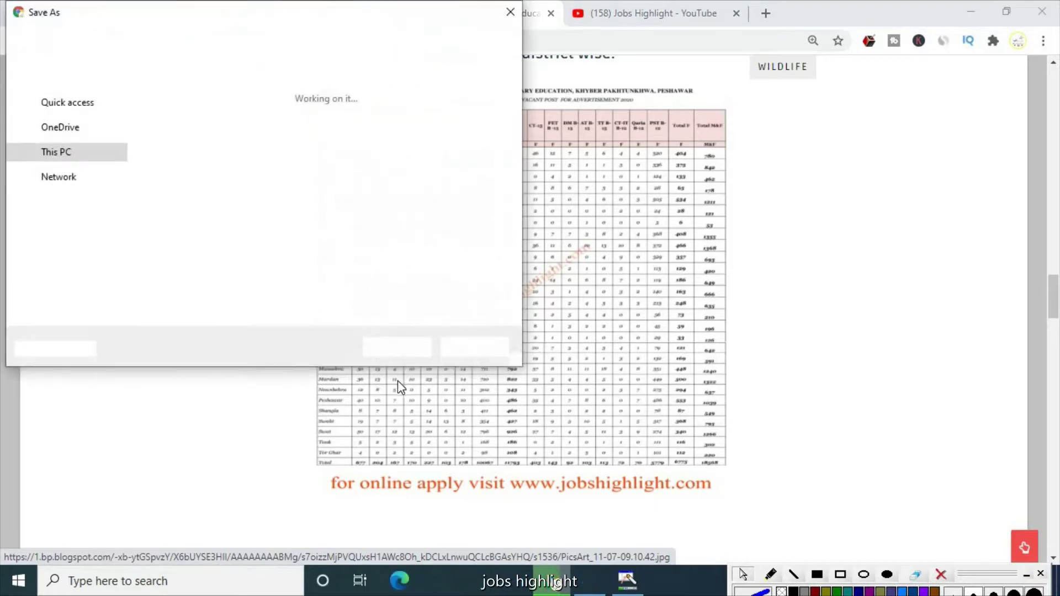
pyautogui.click(391, 345)
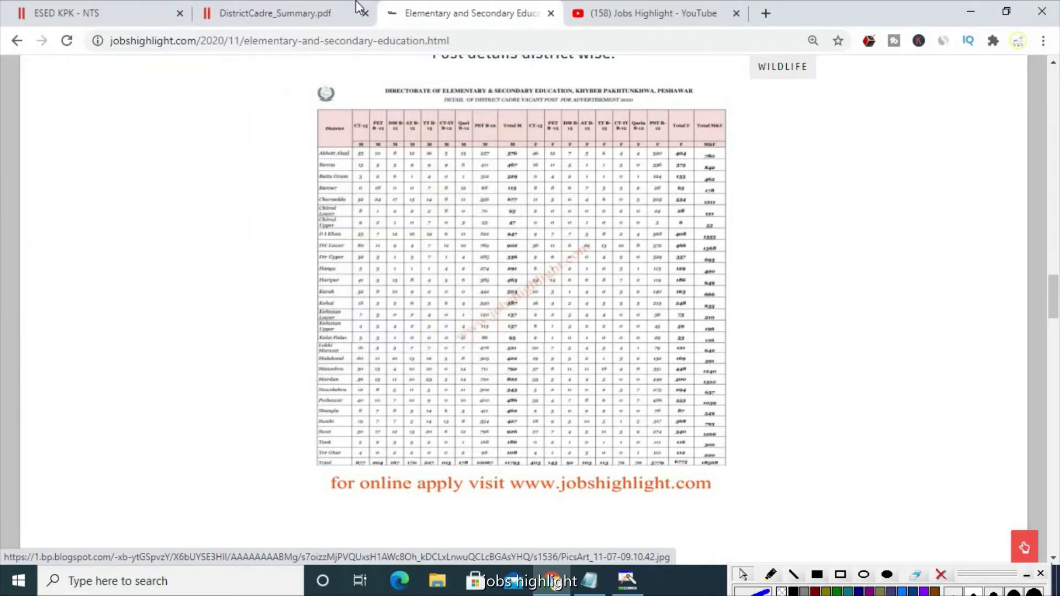
pyautogui.click(279, 15)
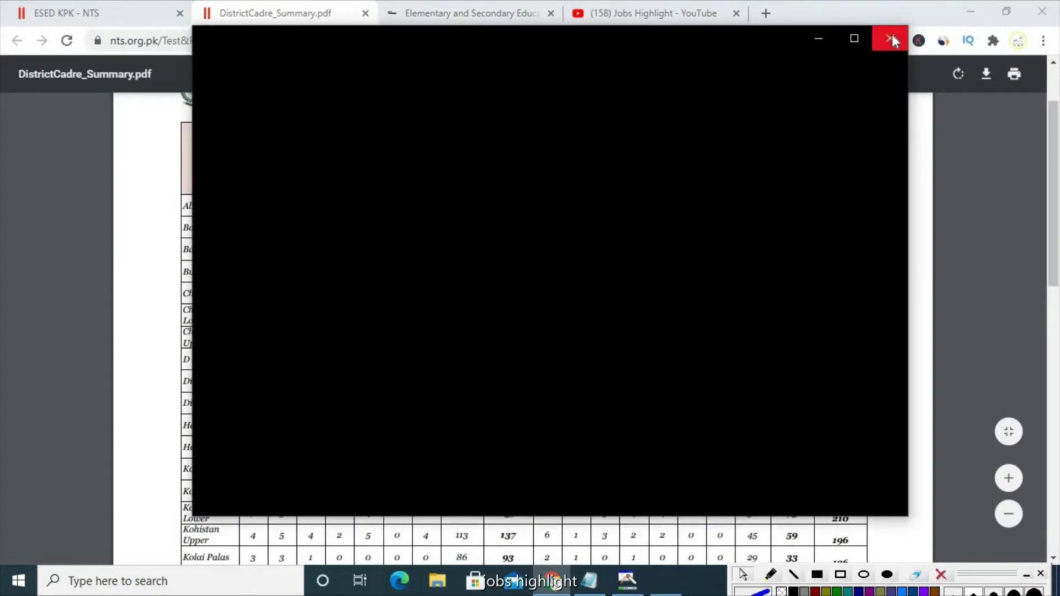
pyautogui.click(890, 39)
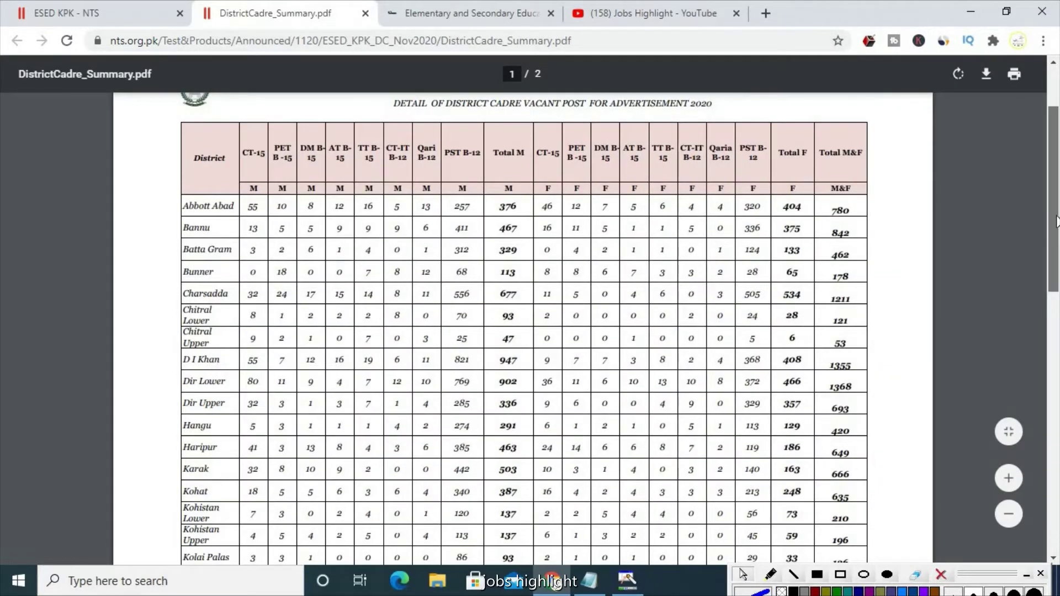
# - Scroll the PDF summary down to page 2
pyautogui.scroll(-2, 1056, 236)
pyautogui.scroll(-1, 1057, 237)
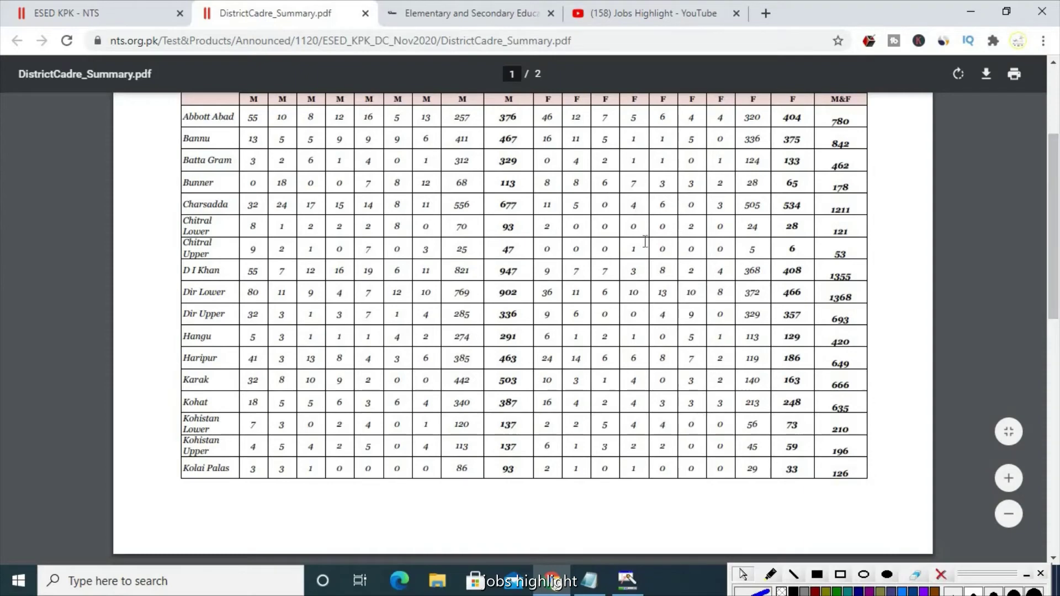
pyautogui.scroll(-15, 530, 287)
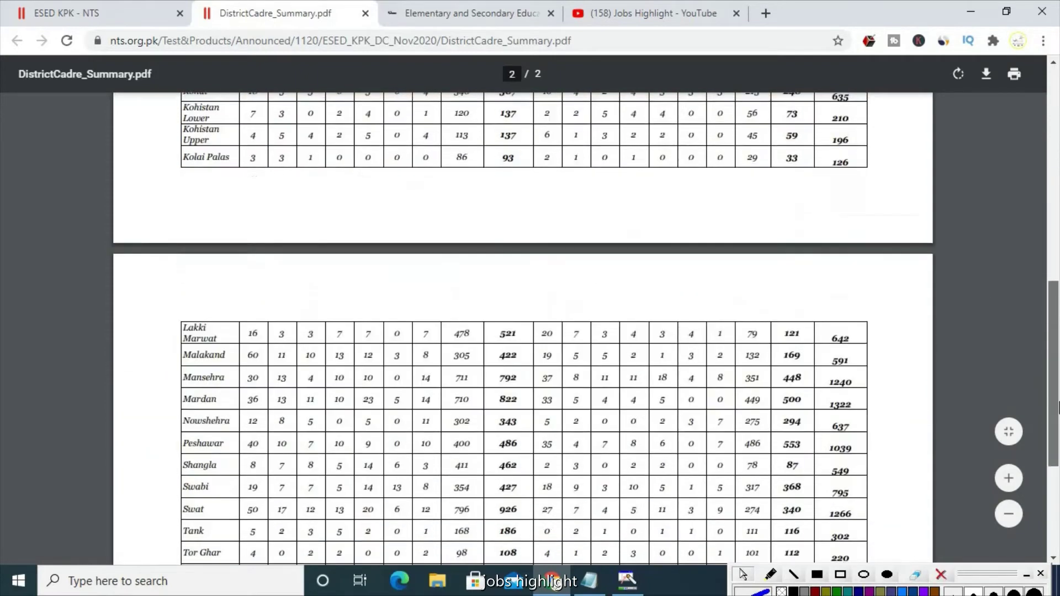
pyautogui.click(476, 13)
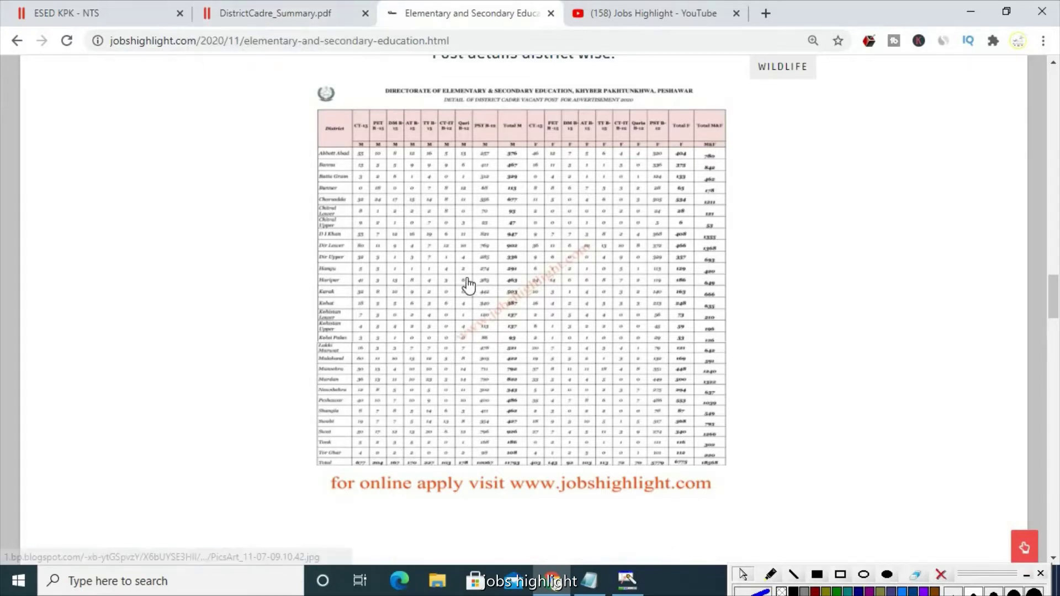
pyautogui.click(317, 17)
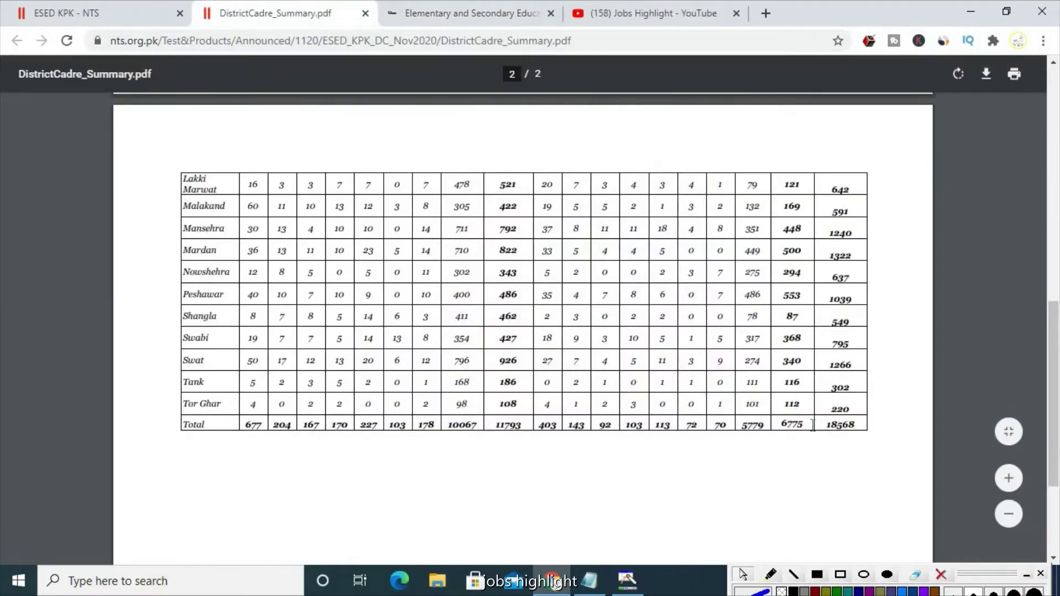
# - Box the 18568 grand total, clear the box, and go back to the jobs article
pyautogui.click(838, 576)
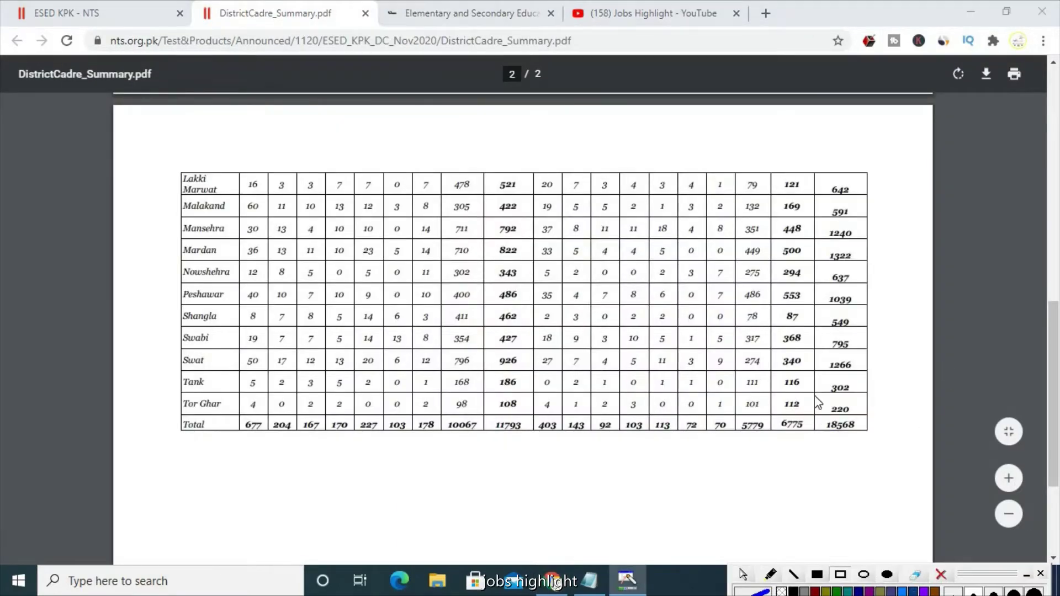
pyautogui.moveTo(812, 407); pyautogui.dragTo(903, 454)
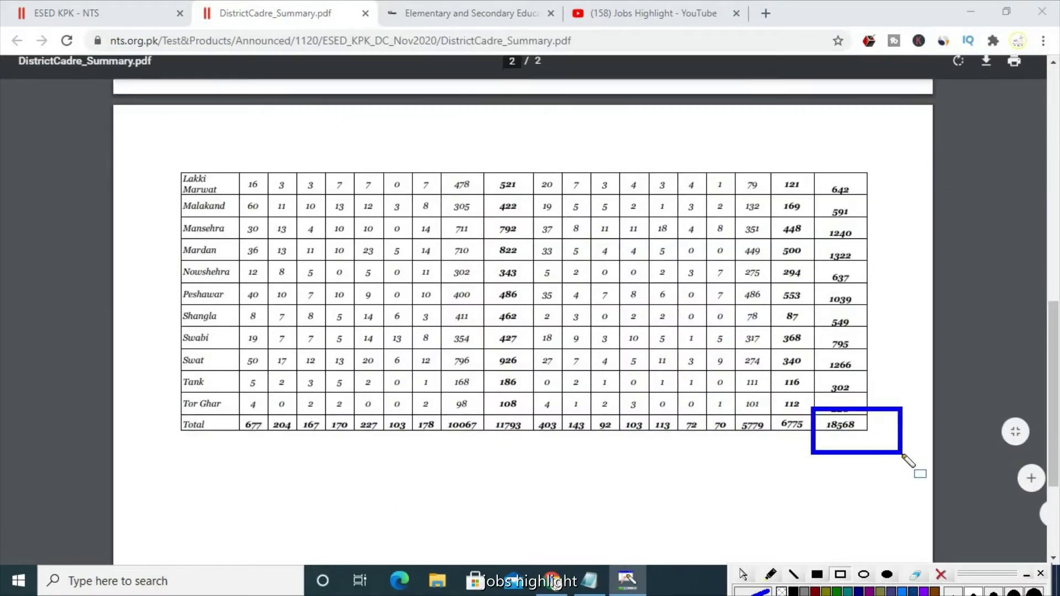
pyautogui.click(941, 575)
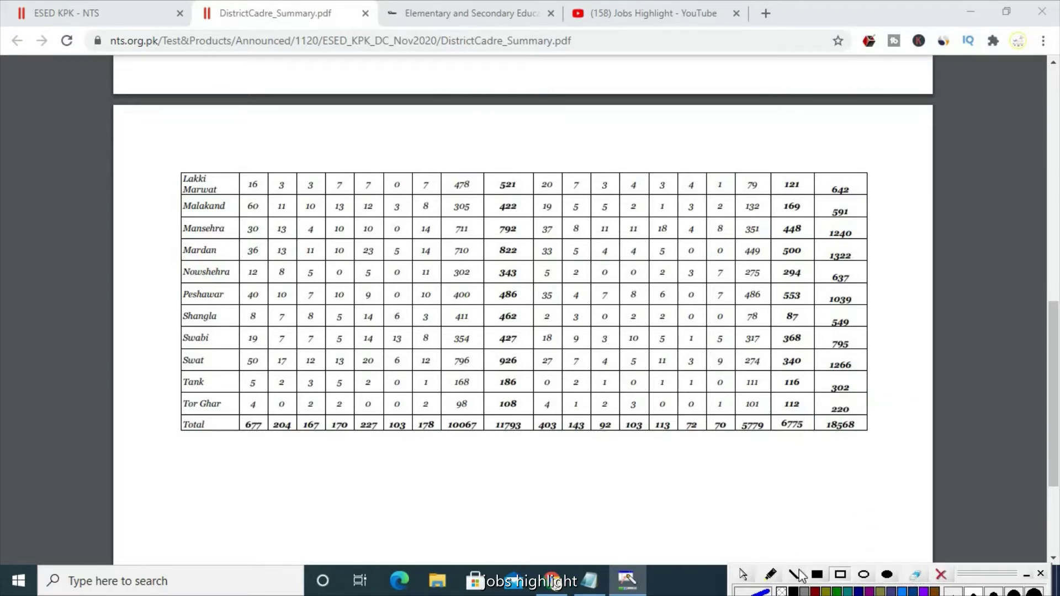
pyautogui.click(482, 12)
pyautogui.moveTo(1055, 292)
pyautogui.mouseDown()
pyautogui.moveTo(1055, 160)
pyautogui.moveTo(1057, 392)
pyautogui.moveTo(1056, 251)
pyautogui.mouseUp()
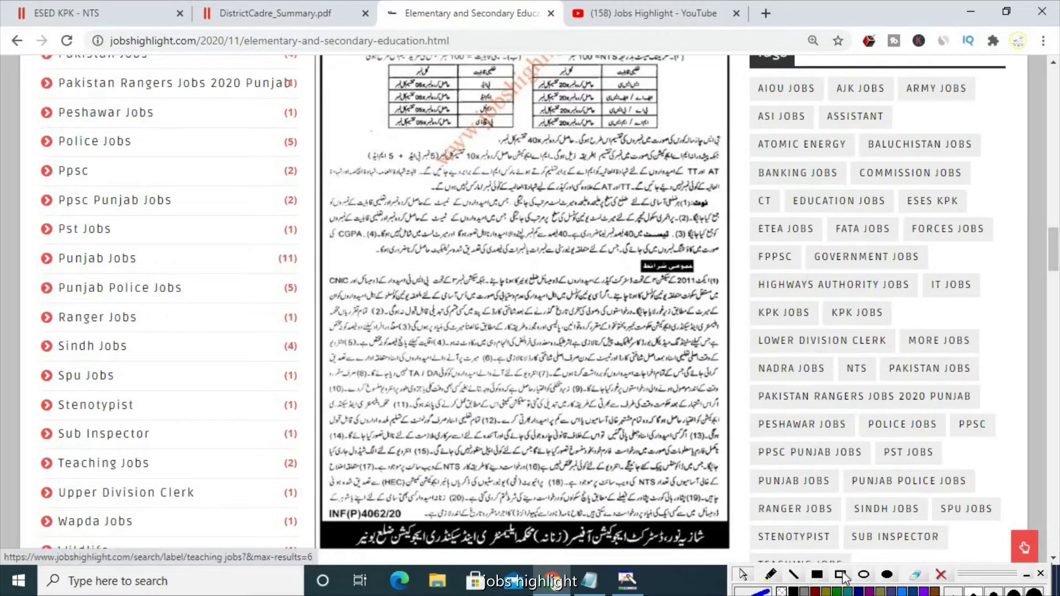
pyautogui.click(839, 574)
pyautogui.moveTo(321, 274); pyautogui.dragTo(723, 522)
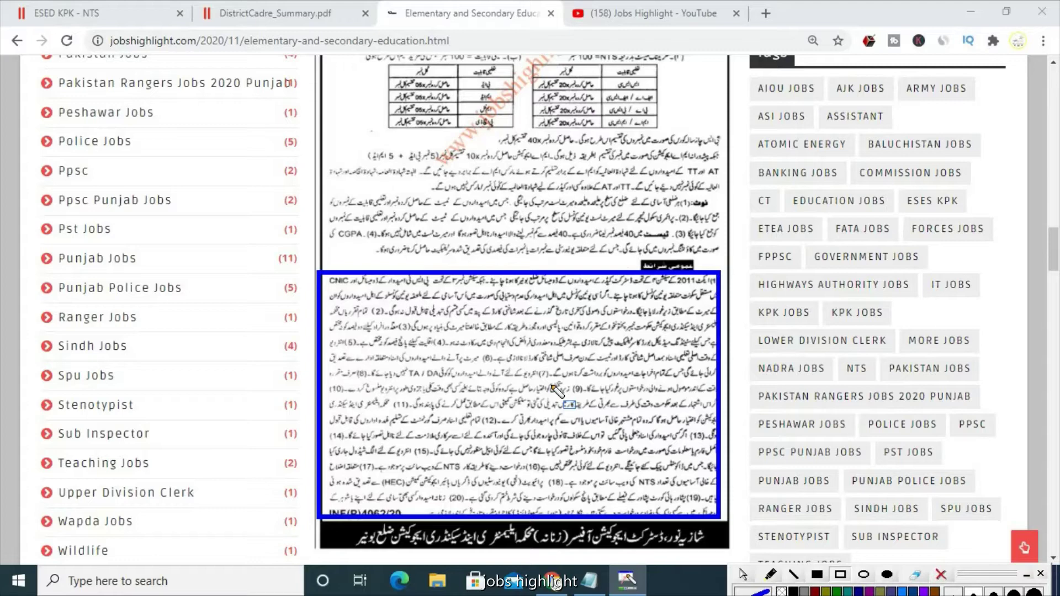
pyautogui.moveTo(325, 279)
pyautogui.mouseDown()
pyautogui.moveTo(622, 375)
pyautogui.moveTo(724, 366)
pyautogui.moveTo(721, 355)
pyautogui.mouseUp()
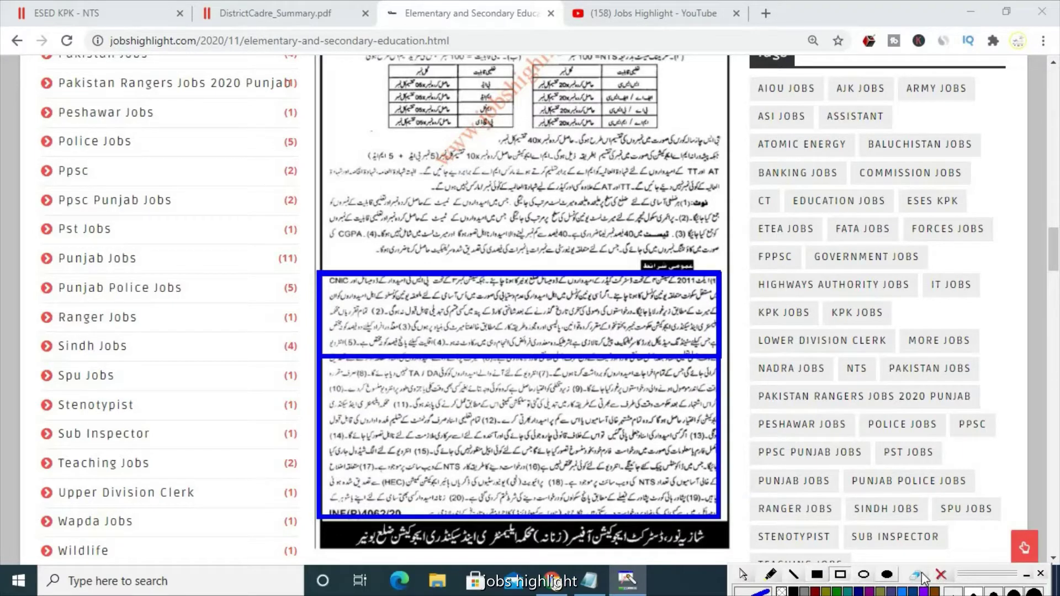
pyautogui.click(941, 575)
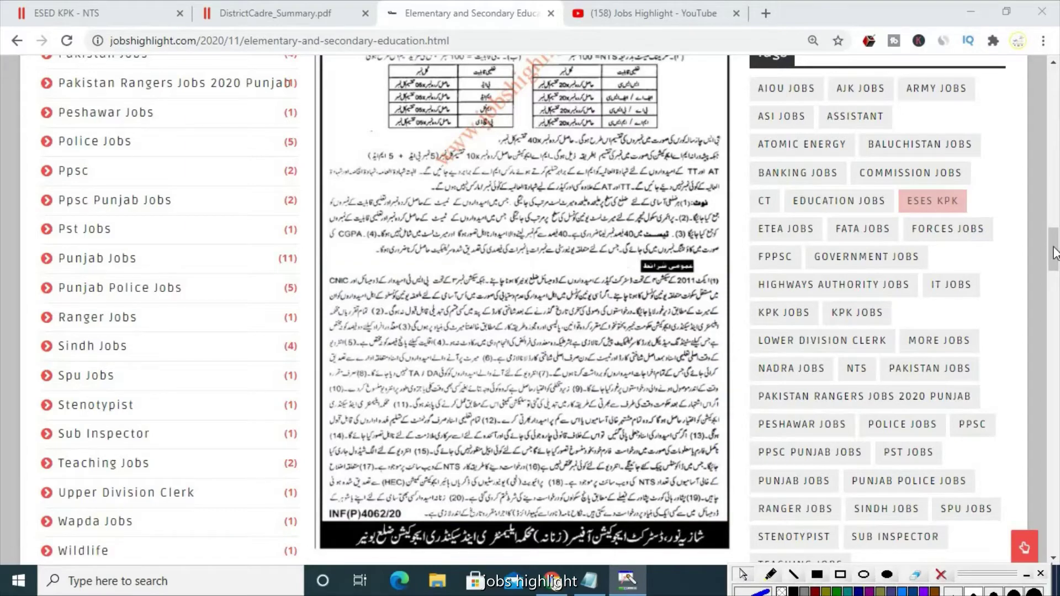
pyautogui.moveTo(1052, 241); pyautogui.dragTo(1053, 211)
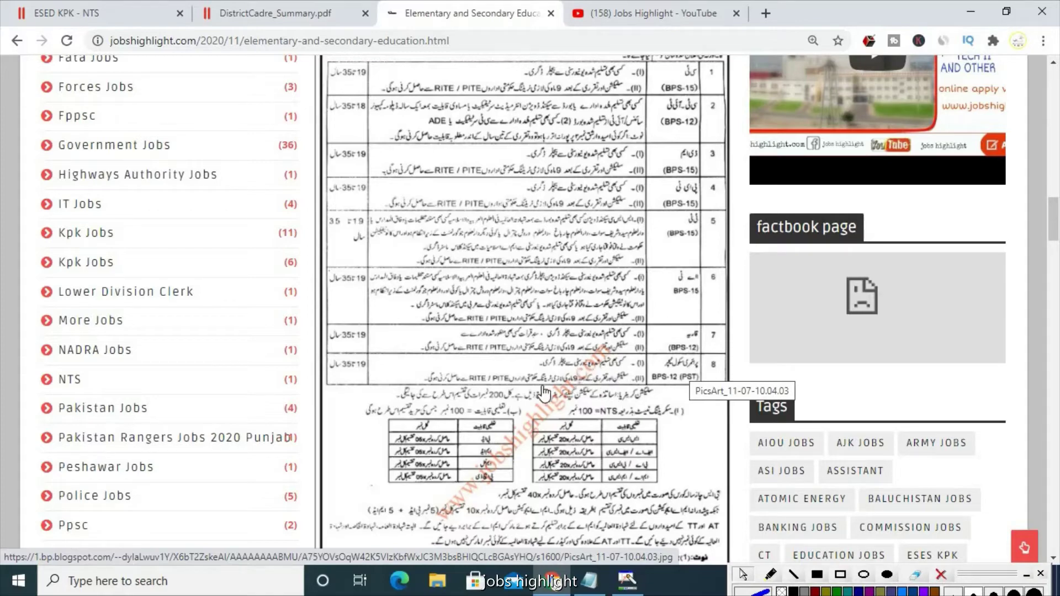
# - Scroll the ESED article past the vacancy table to the How To Apply steps
pyautogui.moveTo(1054, 237); pyautogui.dragTo(1058, 316)
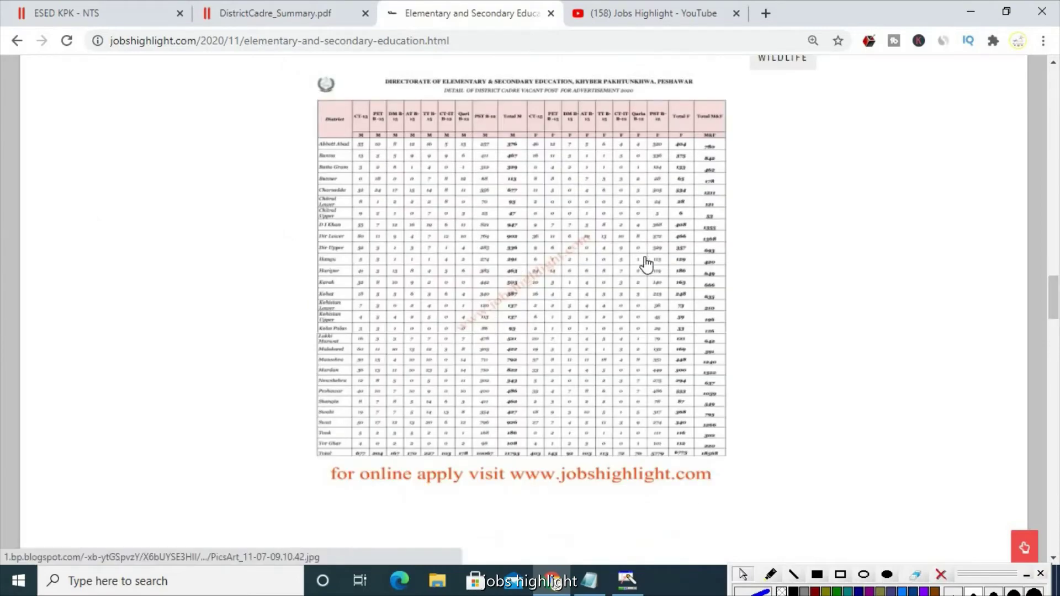
pyautogui.moveTo(1055, 290); pyautogui.dragTo(1058, 503)
# - Frame the Apply Now button with an annotation box, clear it, and follow the link
pyautogui.scroll(4, 618, 379)
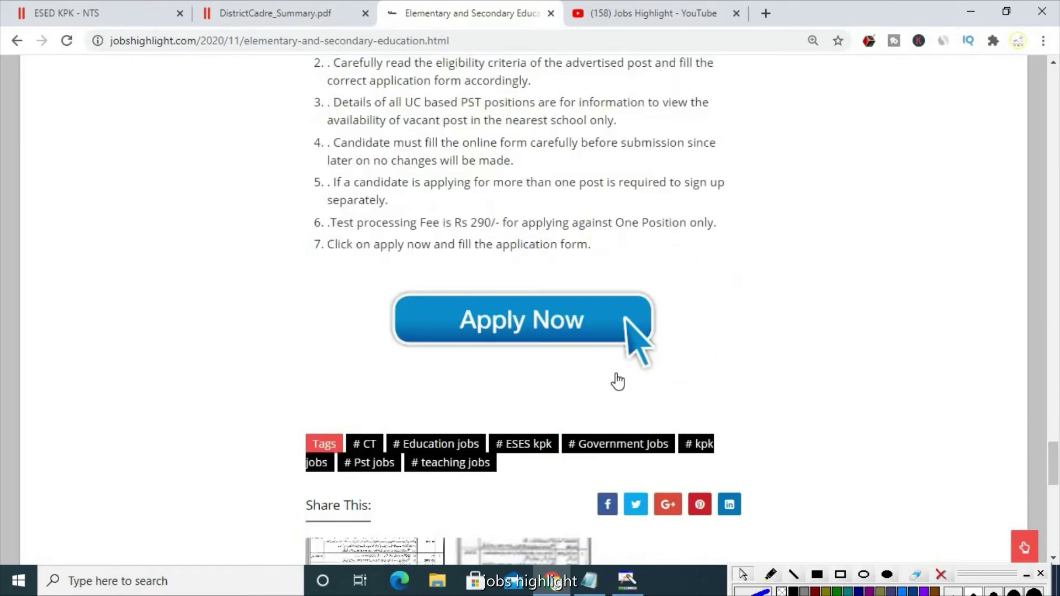
pyautogui.click(841, 574)
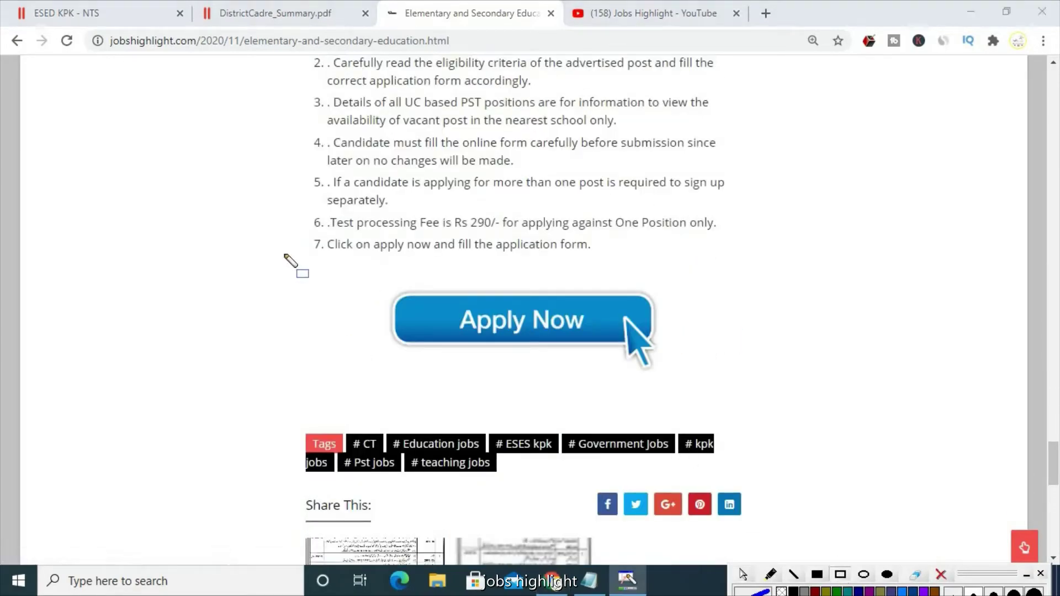
pyautogui.moveTo(283, 254); pyautogui.dragTo(456, 310)
pyautogui.moveTo(657, 327)
pyautogui.mouseDown()
pyautogui.moveTo(745, 428)
pyautogui.moveTo(736, 407)
pyautogui.mouseUp()
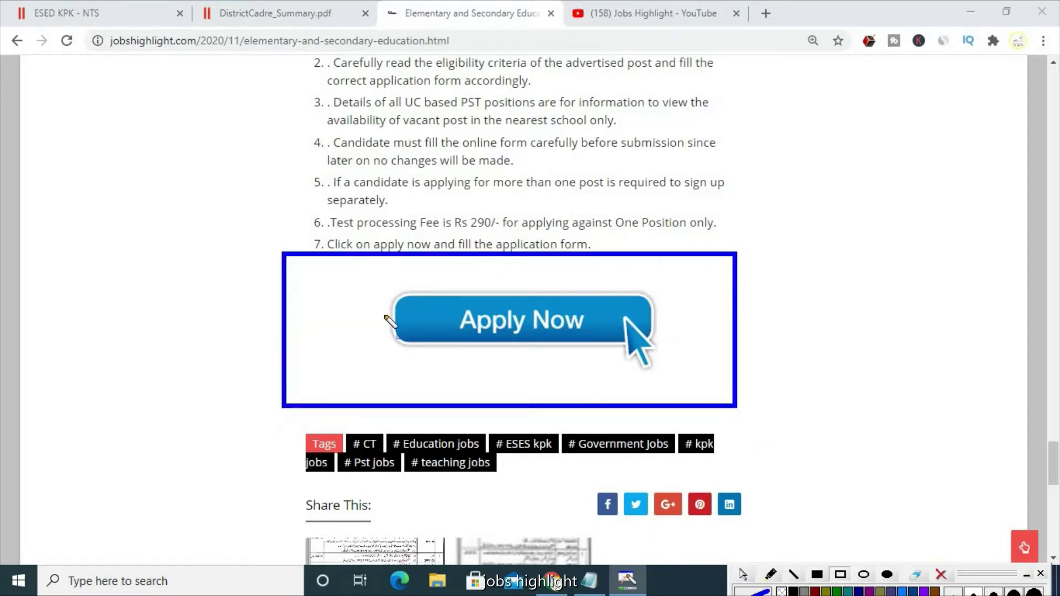
pyautogui.click(941, 574)
pyautogui.click(549, 331)
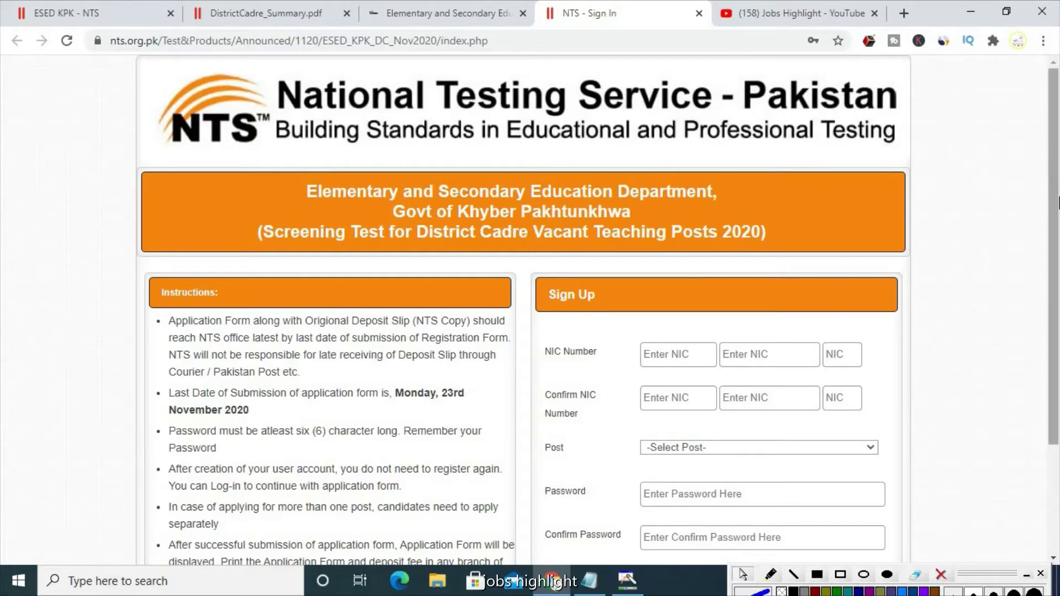
# - Box the NIC, Confirm NIC, Post, Password, Confirm Password fields and Signup button
pyautogui.scroll(-1, 1058, 271)
pyautogui.scroll(-1, 1058, 270)
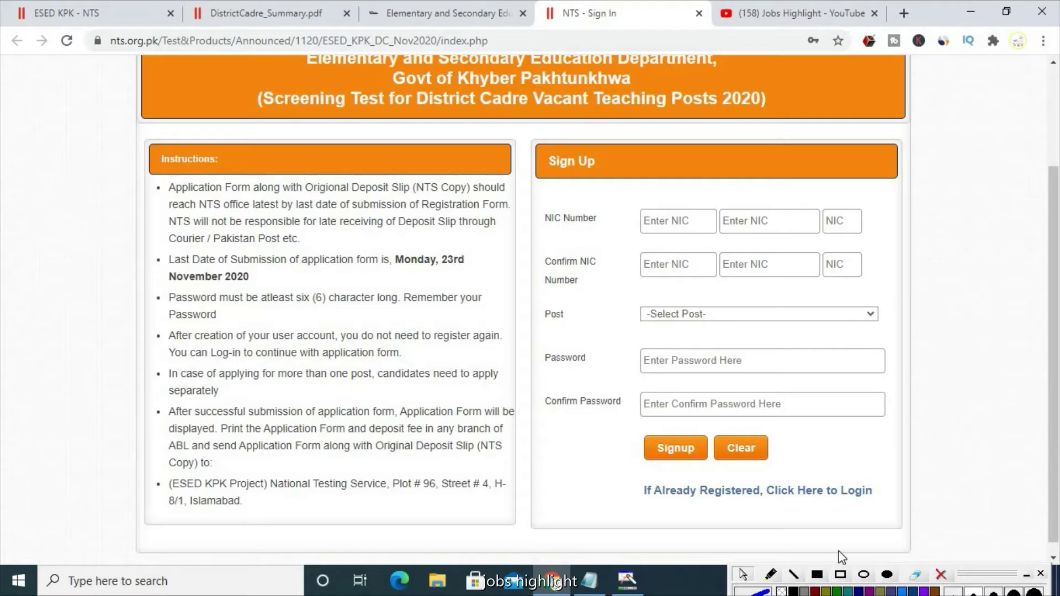
pyautogui.click(840, 574)
pyautogui.moveTo(599, 195)
pyautogui.mouseDown()
pyautogui.moveTo(845, 274)
pyautogui.moveTo(911, 241)
pyautogui.mouseUp()
pyautogui.moveTo(626, 252); pyautogui.dragTo(894, 283)
pyautogui.moveTo(625, 279)
pyautogui.mouseDown()
pyautogui.moveTo(919, 338)
pyautogui.moveTo(904, 333)
pyautogui.mouseUp()
pyautogui.moveTo(623, 334)
pyautogui.mouseDown()
pyautogui.moveTo(923, 396)
pyautogui.moveTo(908, 381)
pyautogui.mouseUp()
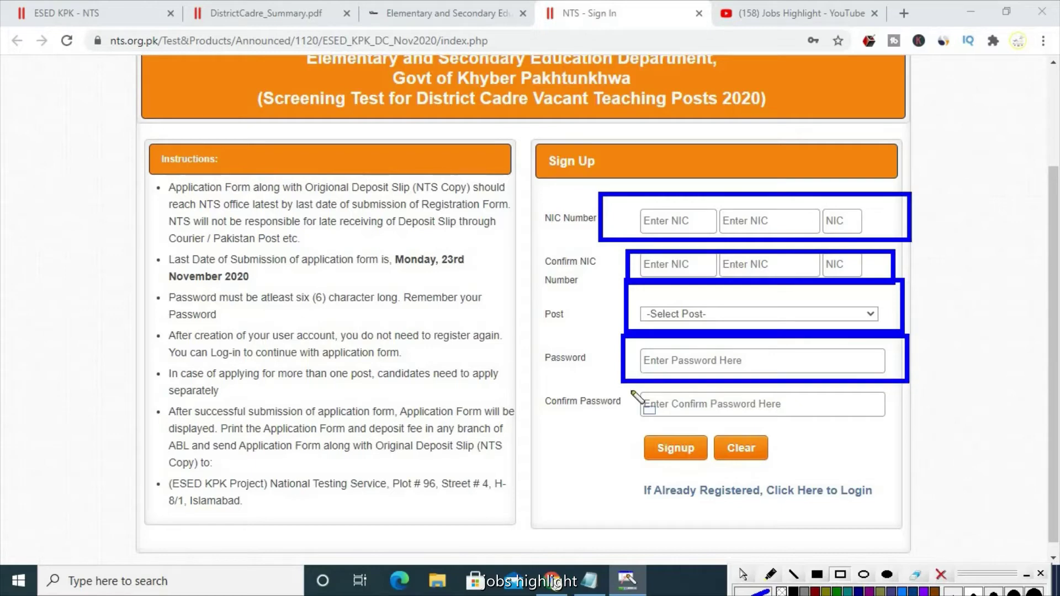
pyautogui.moveTo(623, 382)
pyautogui.mouseDown()
pyautogui.moveTo(927, 435)
pyautogui.moveTo(898, 425)
pyautogui.mouseUp()
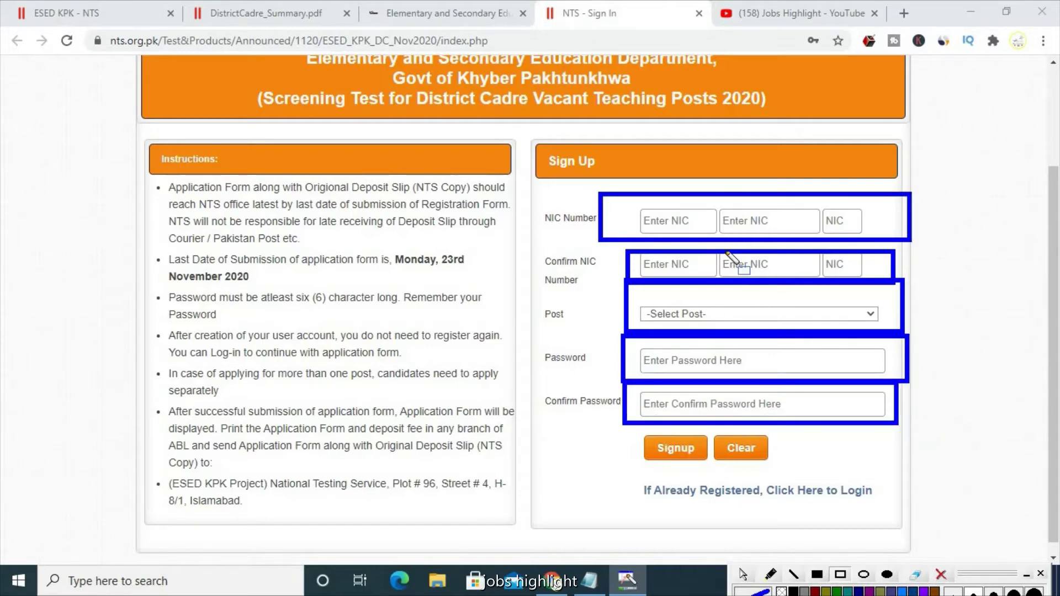
pyautogui.moveTo(634, 425)
pyautogui.mouseDown()
pyautogui.moveTo(709, 470)
pyautogui.moveTo(697, 460)
pyautogui.mouseUp()
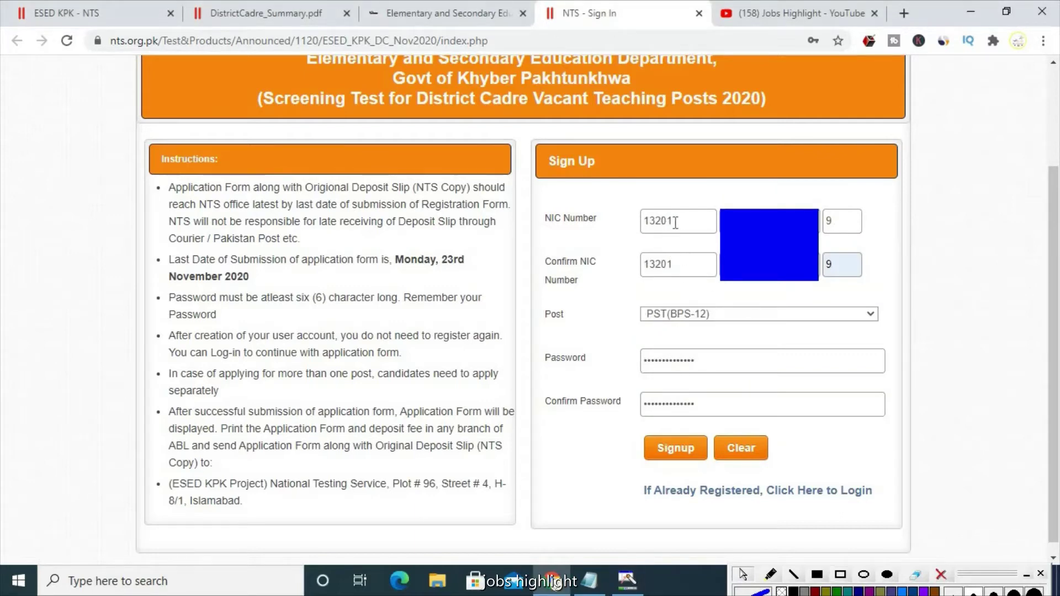
# - Choose PST(BPS-12) as the post and check the vacancy summary PDF before returning
pyautogui.click(719, 315)
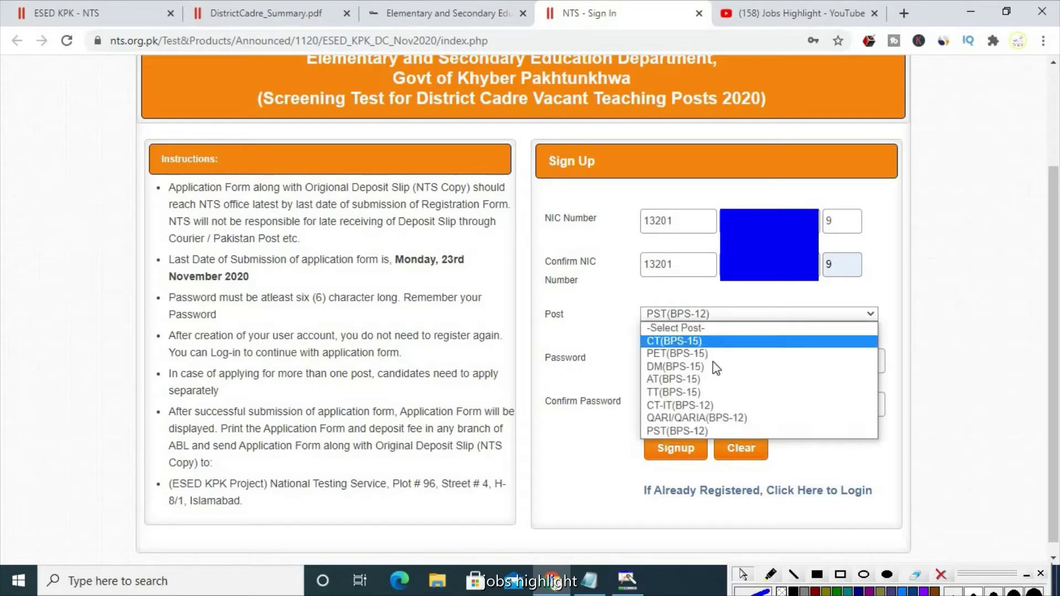
pyautogui.click(705, 432)
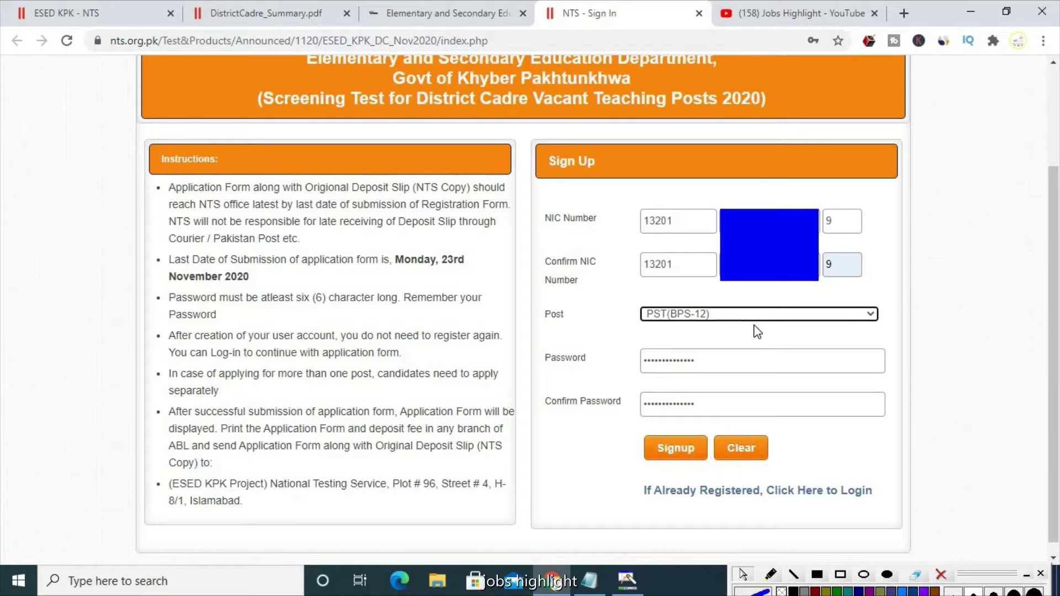
pyautogui.click(255, 11)
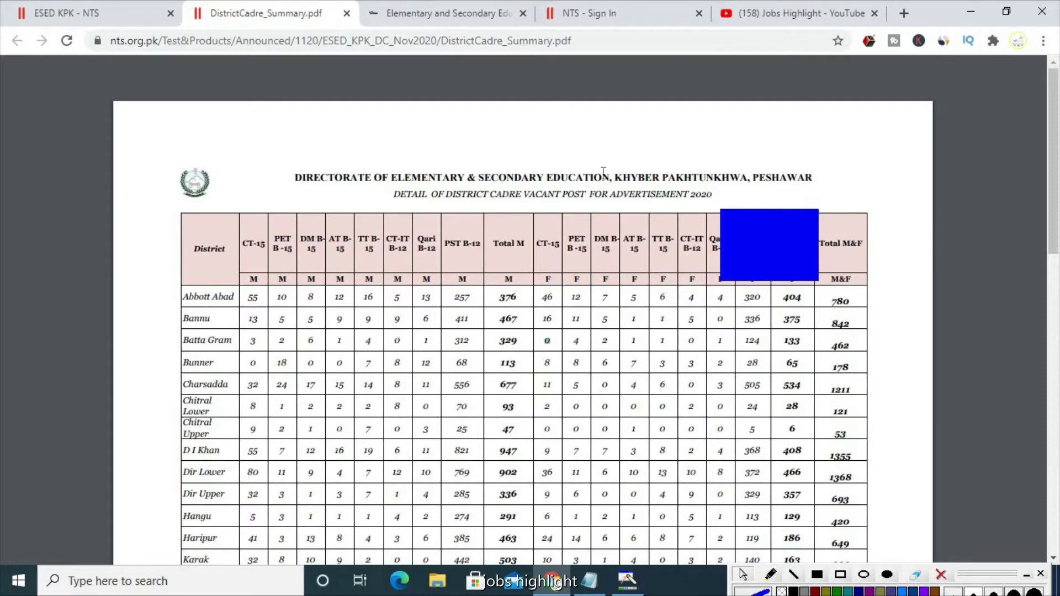
pyautogui.click(657, 12)
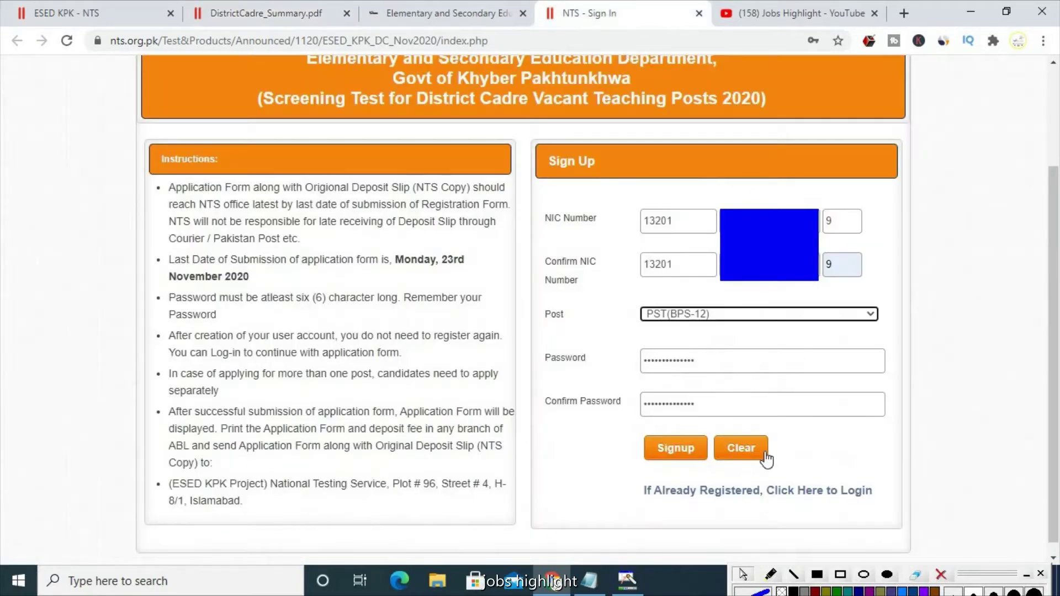
# - Submit the sign-up form and annotate the Sign In page's NIC and Post fields
pyautogui.click(674, 451)
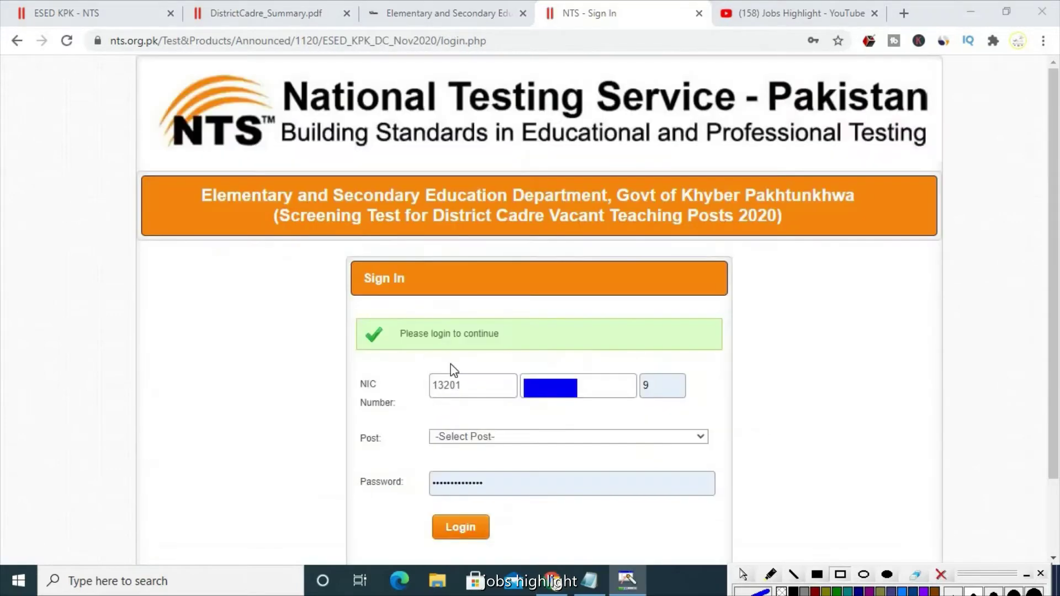
pyautogui.moveTo(414, 365); pyautogui.dragTo(660, 405)
pyautogui.moveTo(732, 416); pyautogui.dragTo(732, 414)
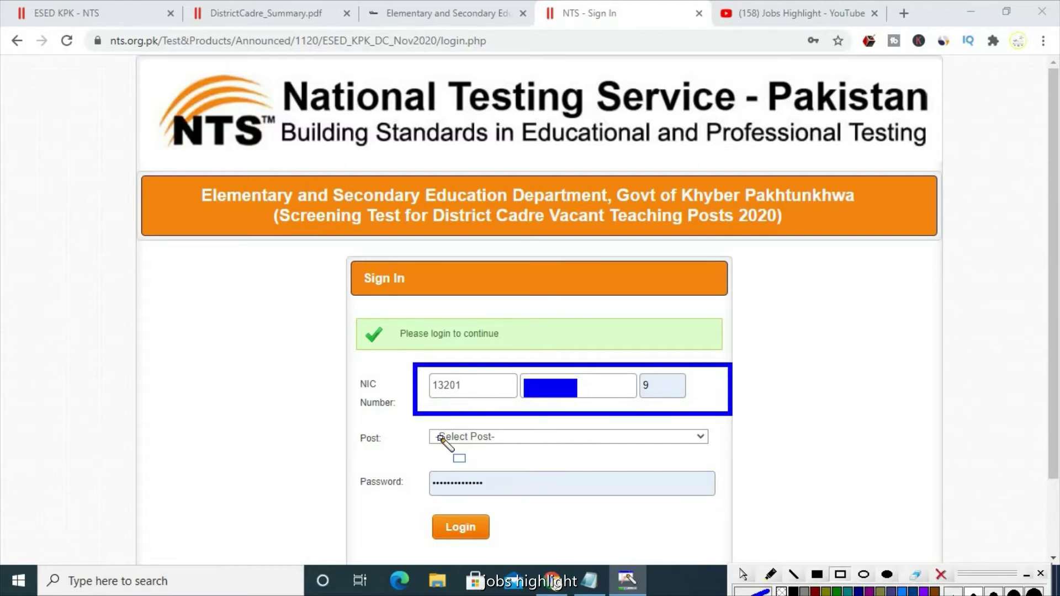
pyautogui.moveTo(412, 427)
pyautogui.mouseDown()
pyautogui.moveTo(728, 480)
pyautogui.moveTo(742, 470)
pyautogui.moveTo(726, 453)
pyautogui.mouseUp()
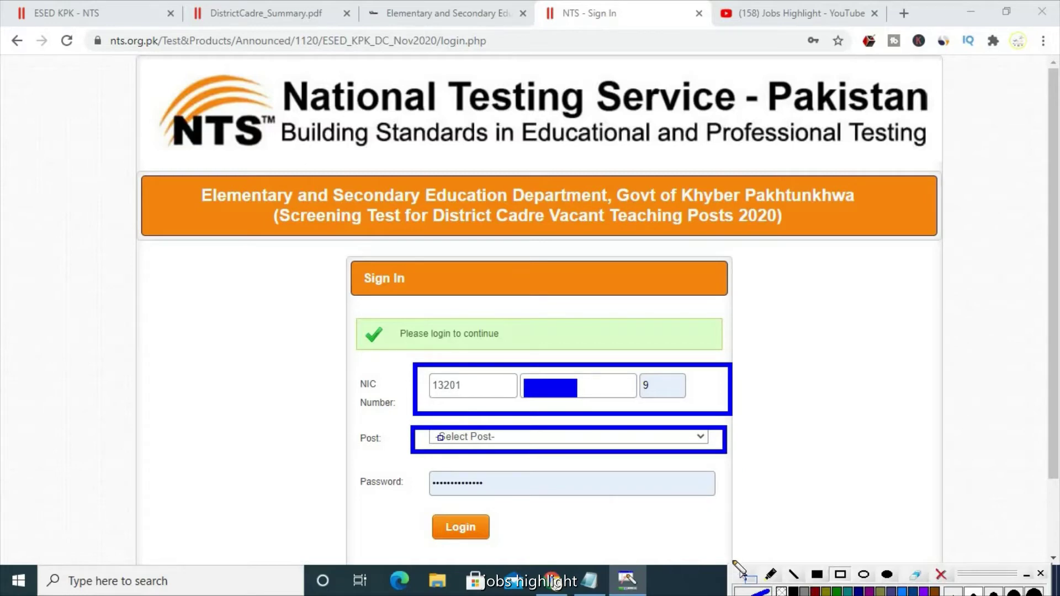
pyautogui.click(744, 576)
# - Select PST(BPS-12) as the post and log in to the application form
pyautogui.click(537, 440)
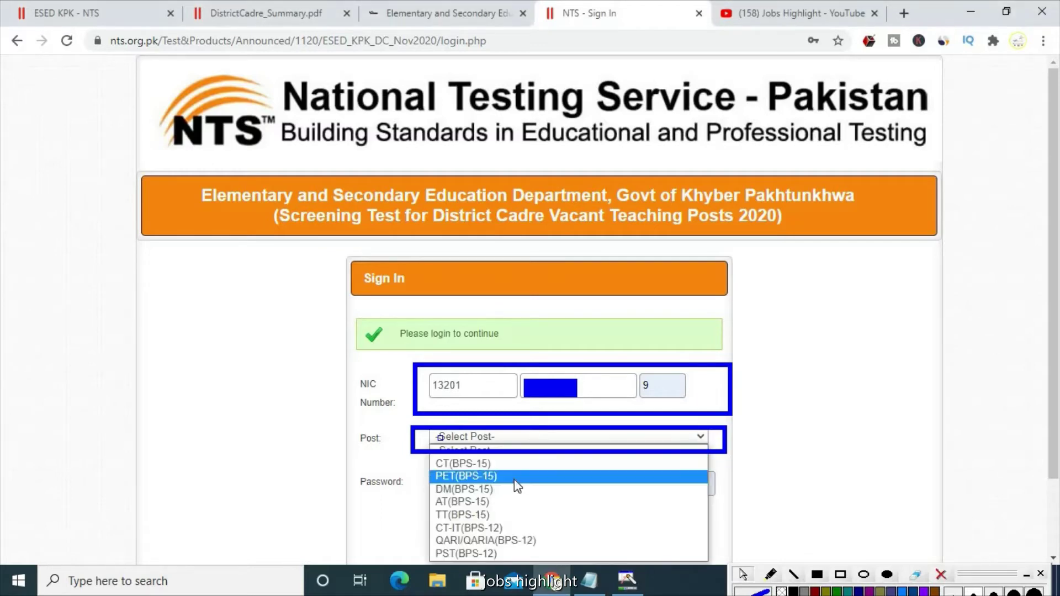
pyautogui.click(481, 552)
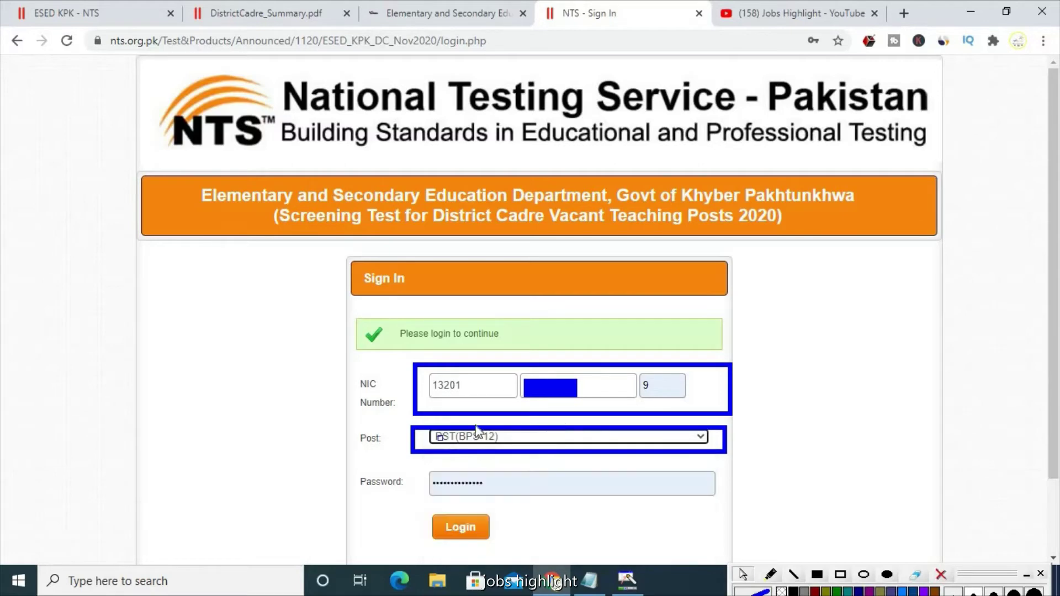
pyautogui.click(464, 529)
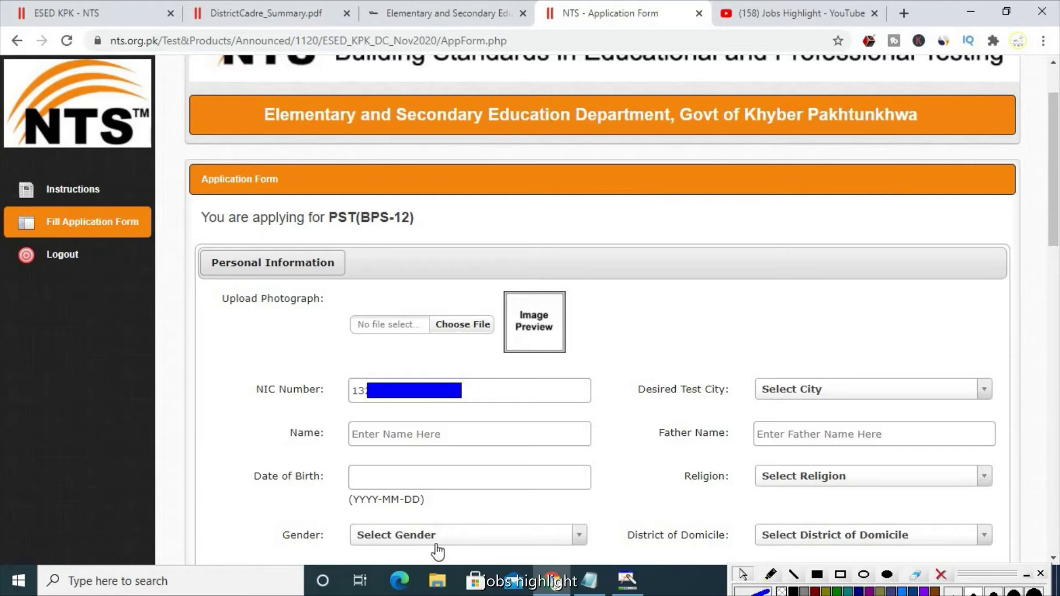
# - Upload the applicant's photograph to the PST(BPS-12) application form through the file picker
pyautogui.click(458, 324)
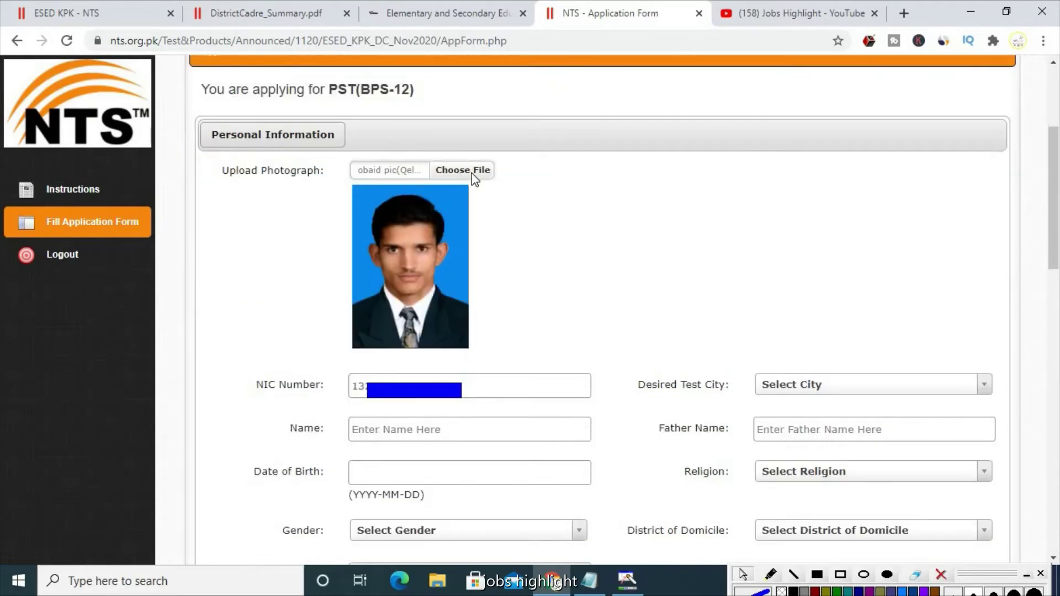
pyautogui.click(473, 171)
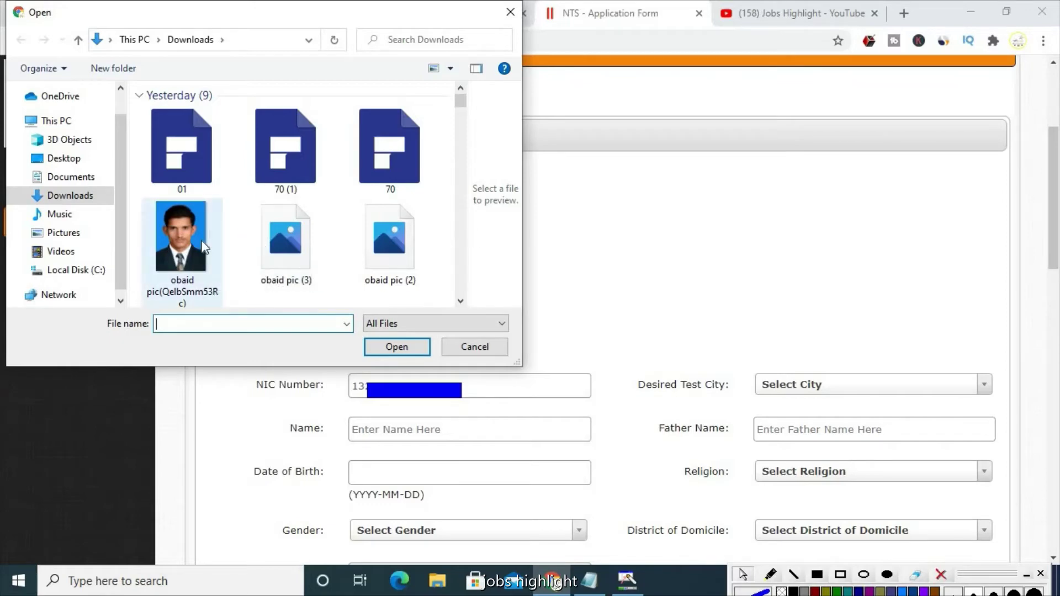
pyautogui.click(475, 347)
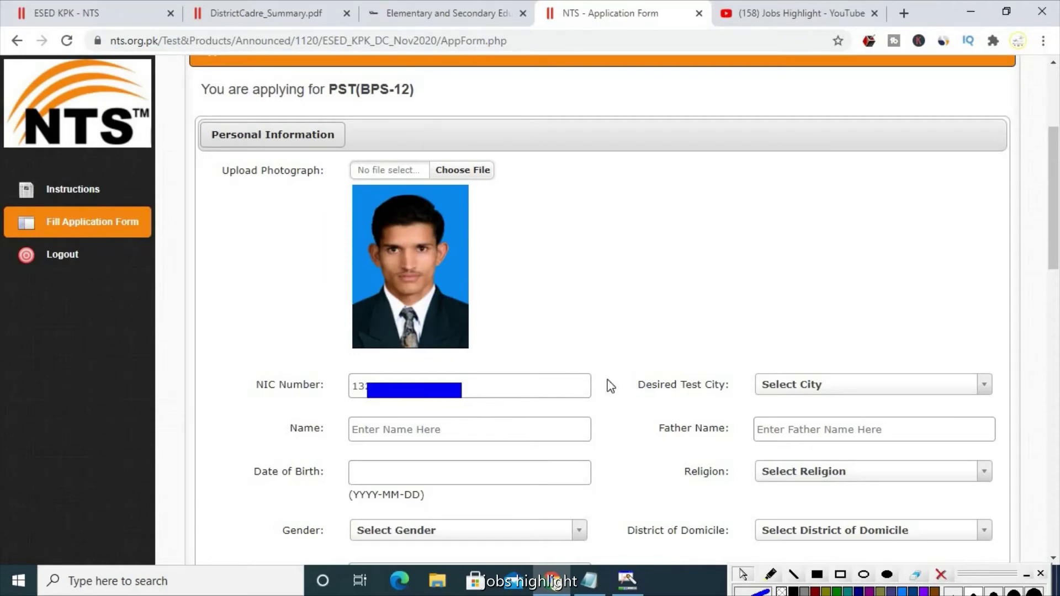
# - Set the test city to ABBOTTABAD
pyautogui.click(800, 386)
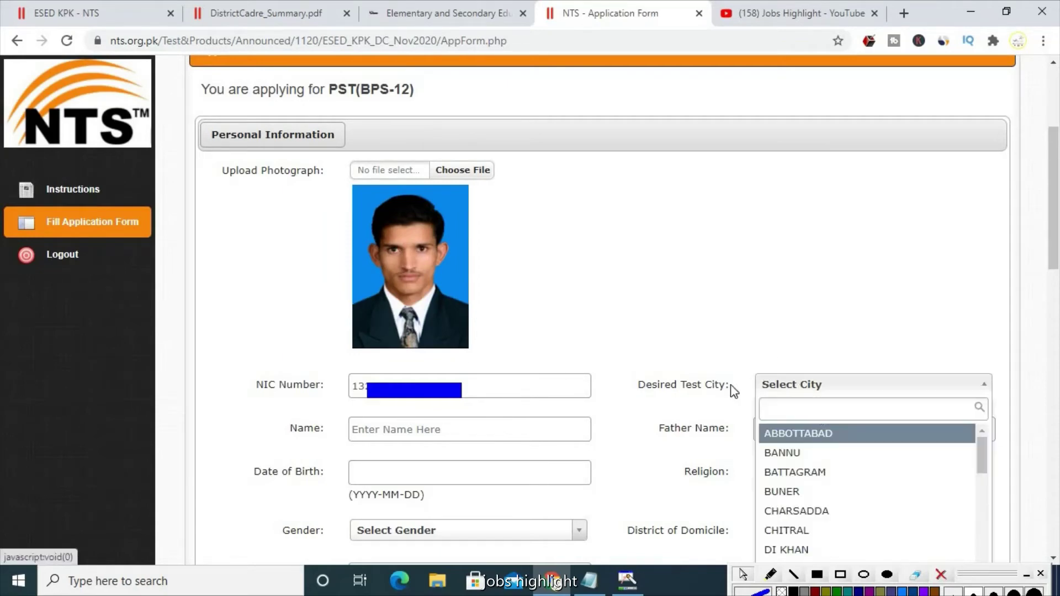
pyautogui.click(817, 438)
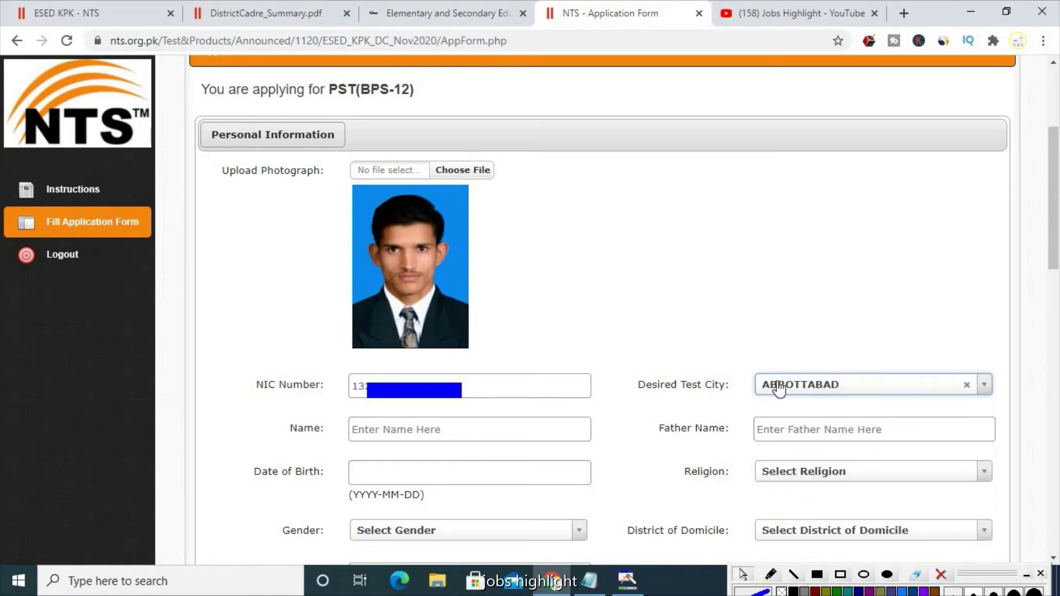
pyautogui.click(818, 395)
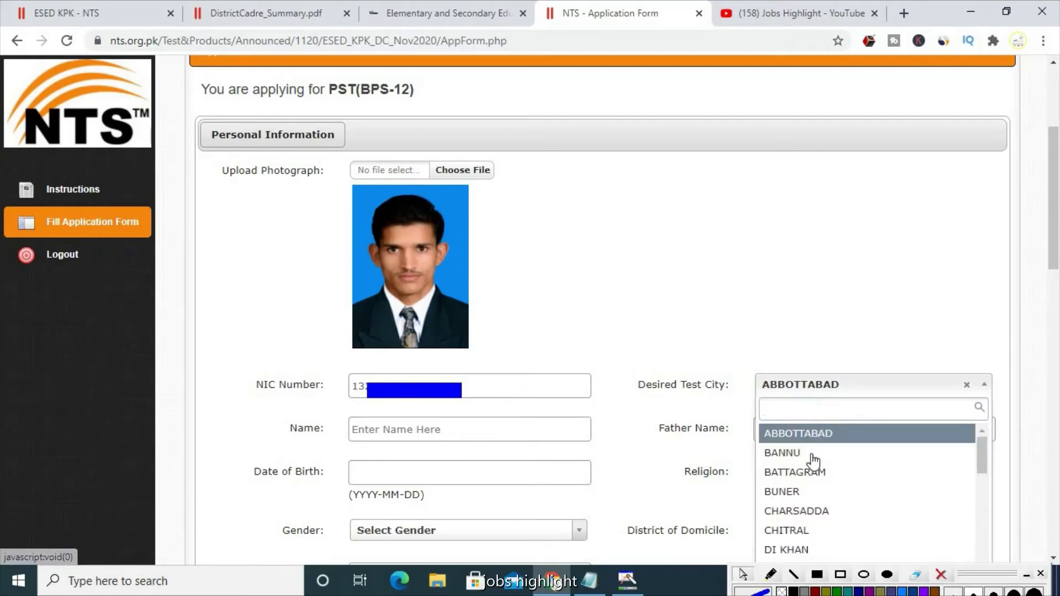
pyautogui.moveTo(981, 463); pyautogui.dragTo(975, 372)
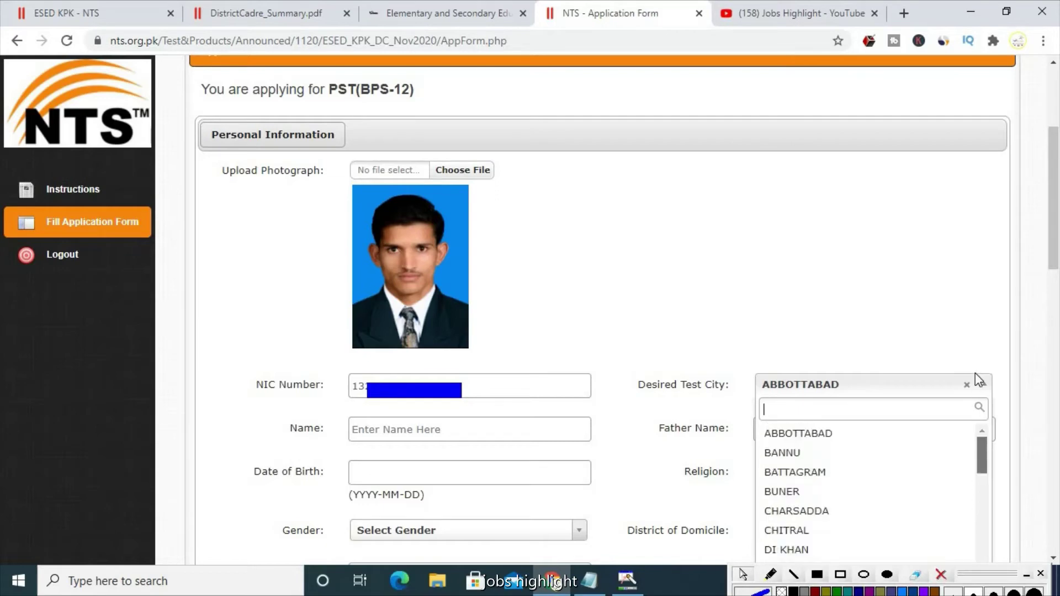
pyautogui.click(833, 434)
pyautogui.click(389, 429)
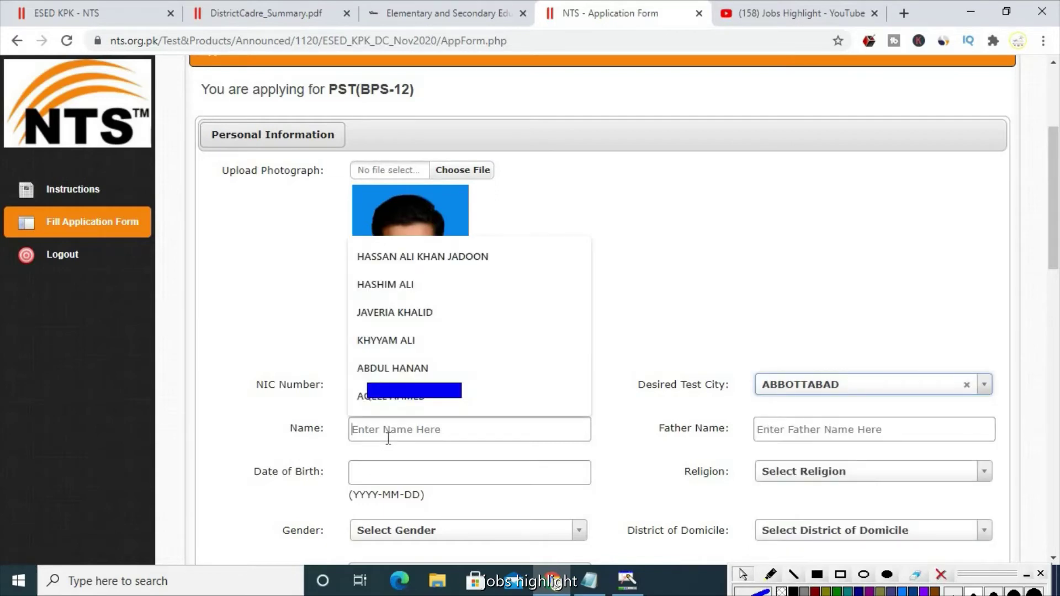
pyautogui.write('obaid ur rehman')
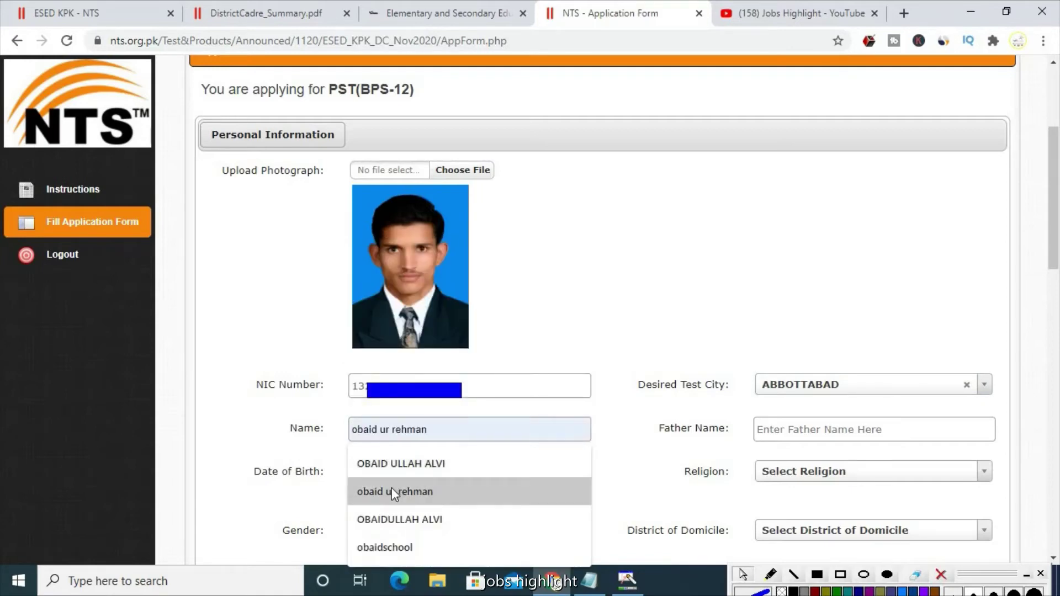
pyautogui.click(392, 488)
pyautogui.click(799, 429)
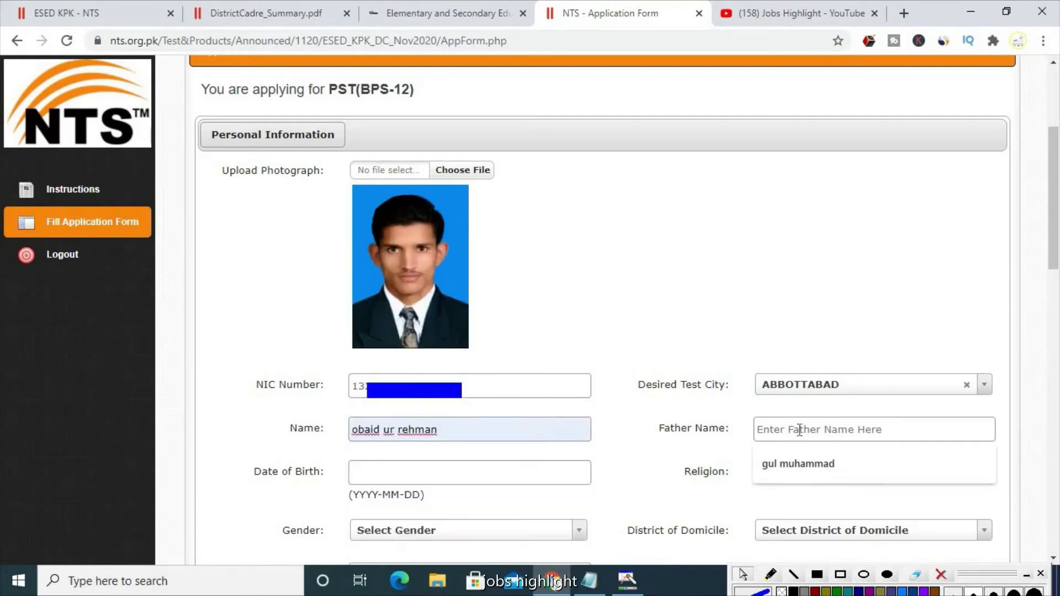
pyautogui.click(800, 464)
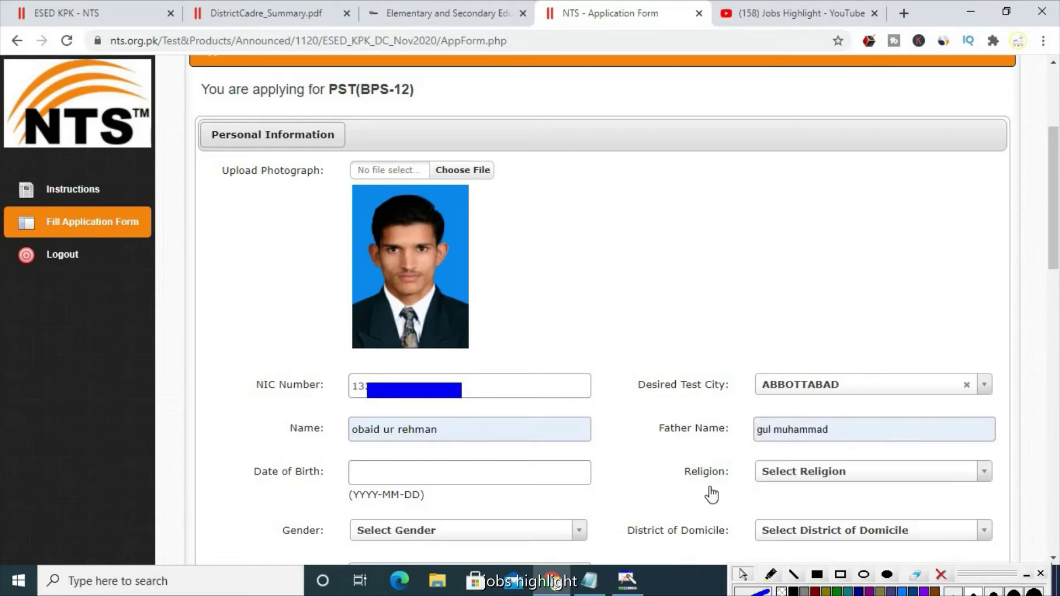
pyautogui.click(455, 474)
pyautogui.click(403, 505)
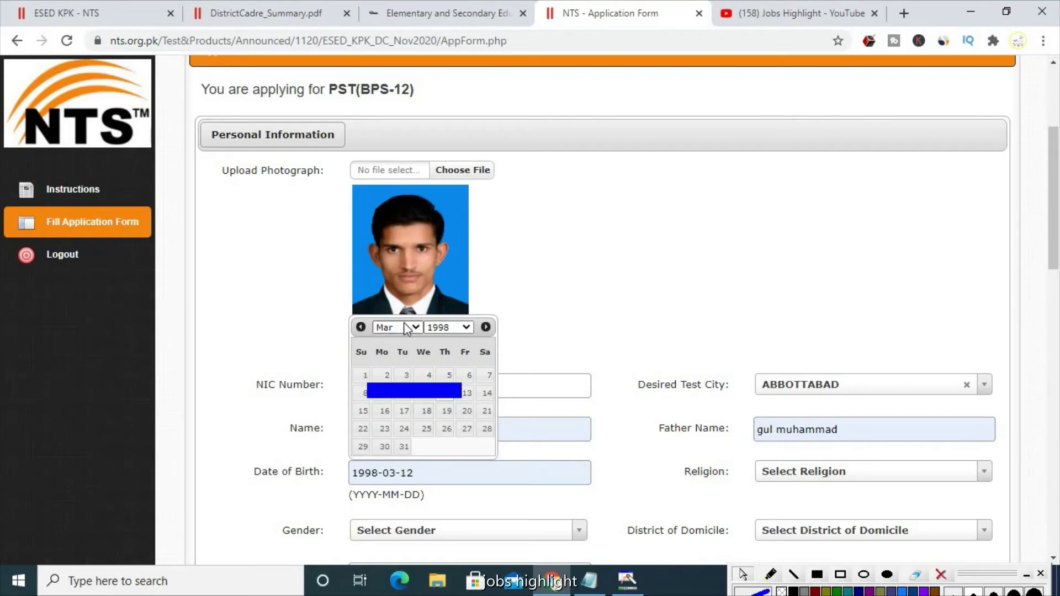
pyautogui.click(441, 399)
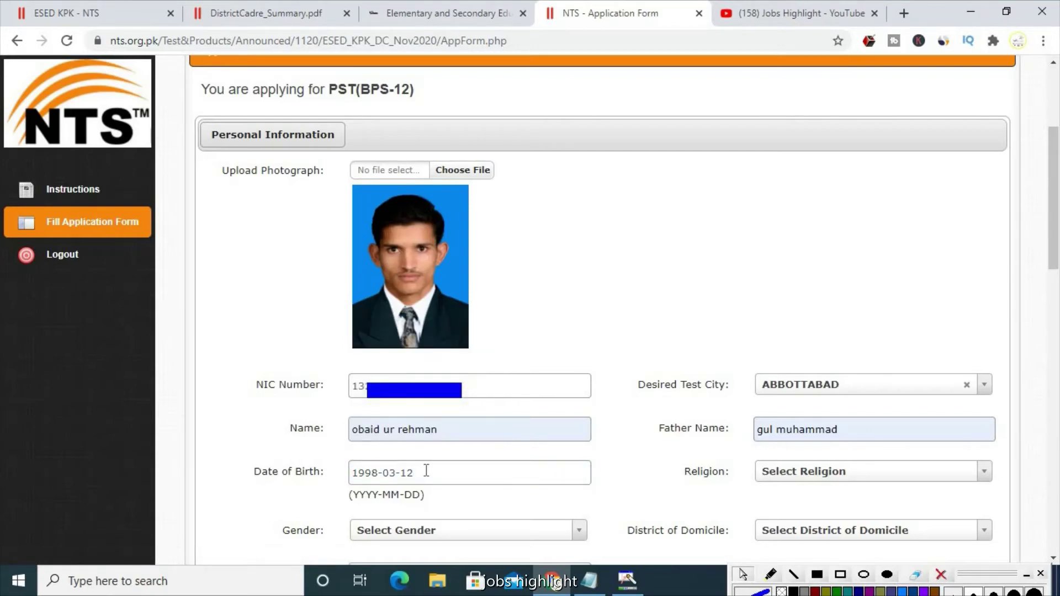
# - Choose MUSLIM as the religion
pyautogui.click(817, 477)
pyautogui.click(808, 527)
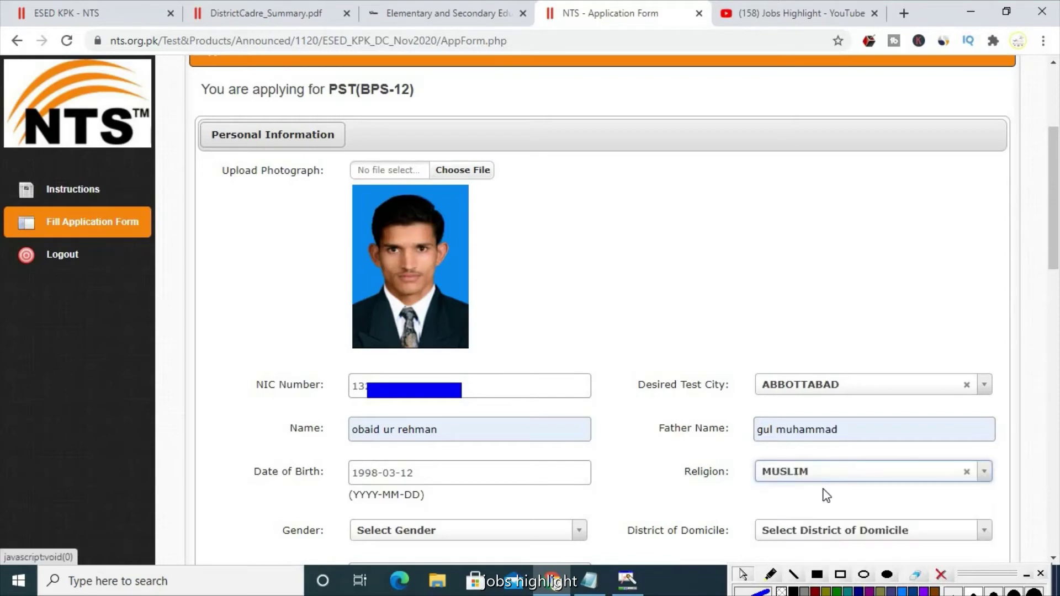
pyautogui.click(474, 535)
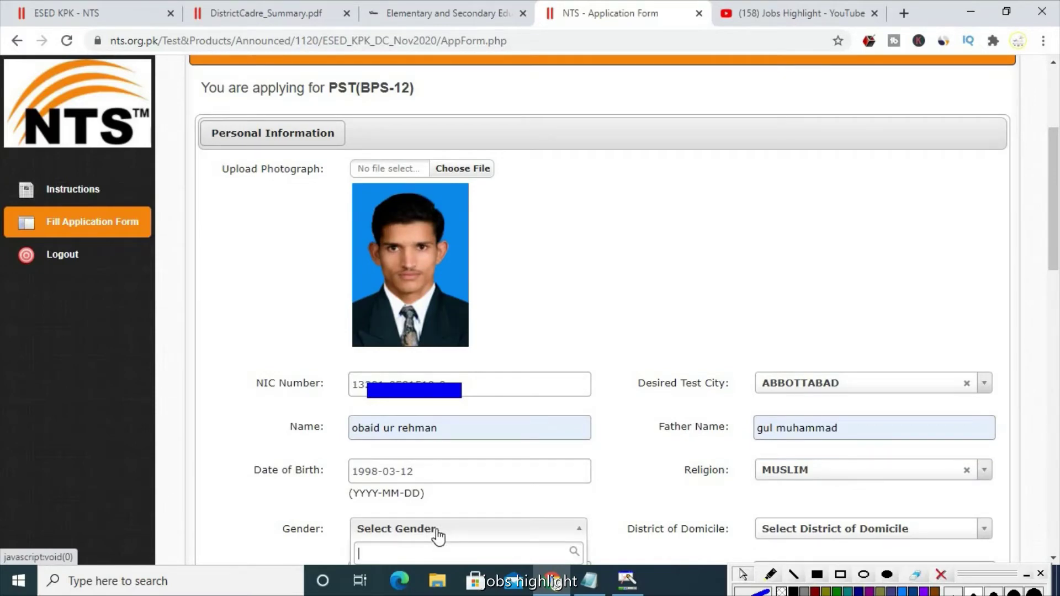
pyautogui.scroll(-7, 439, 536)
# - Set gender to MALE and district of domicile to BATTAGRAM
pyautogui.click(387, 157)
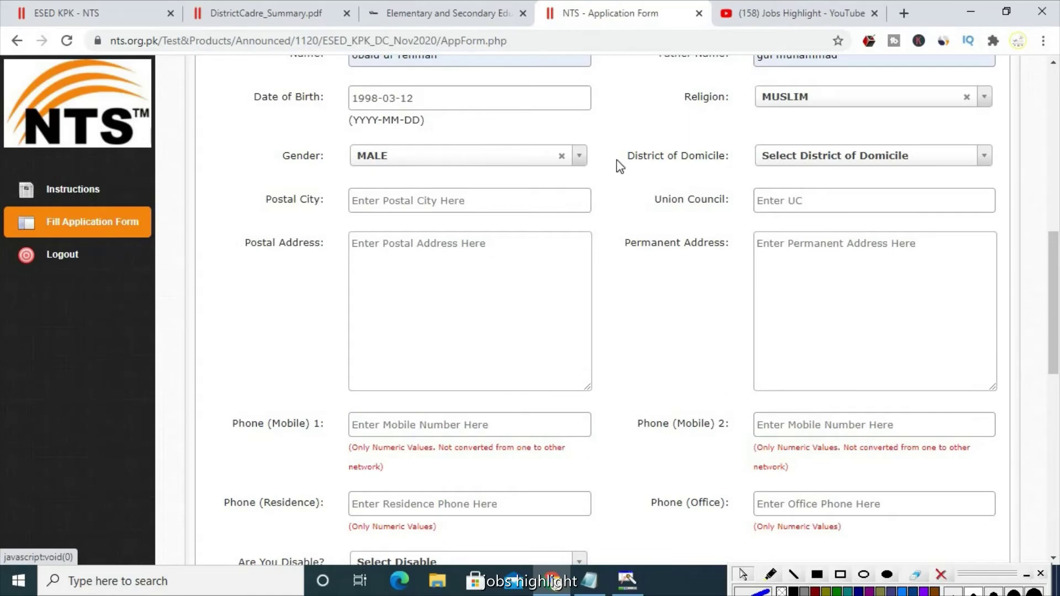
pyautogui.click(828, 157)
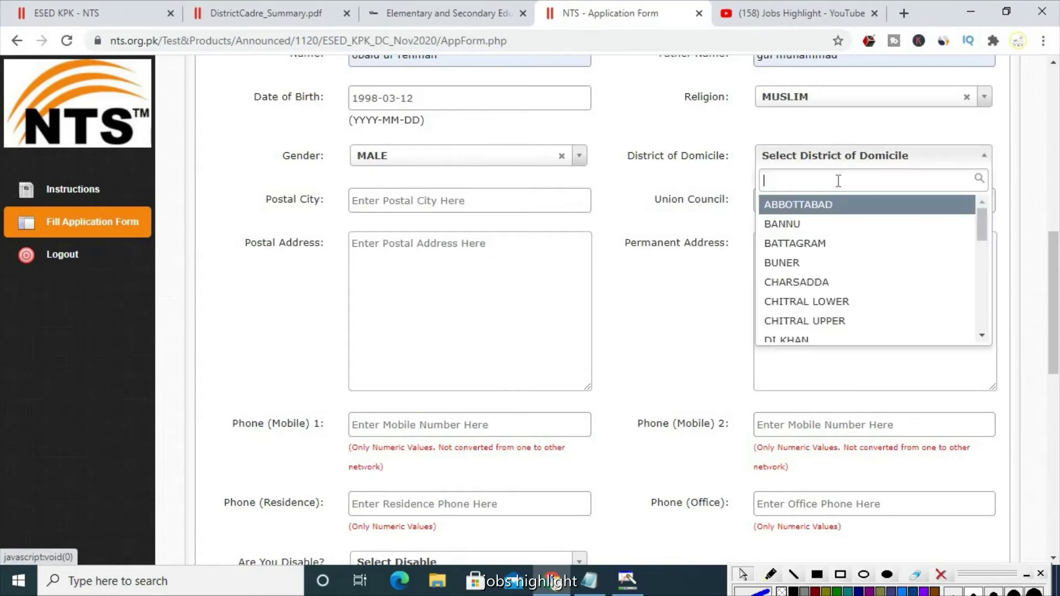
pyautogui.click(834, 244)
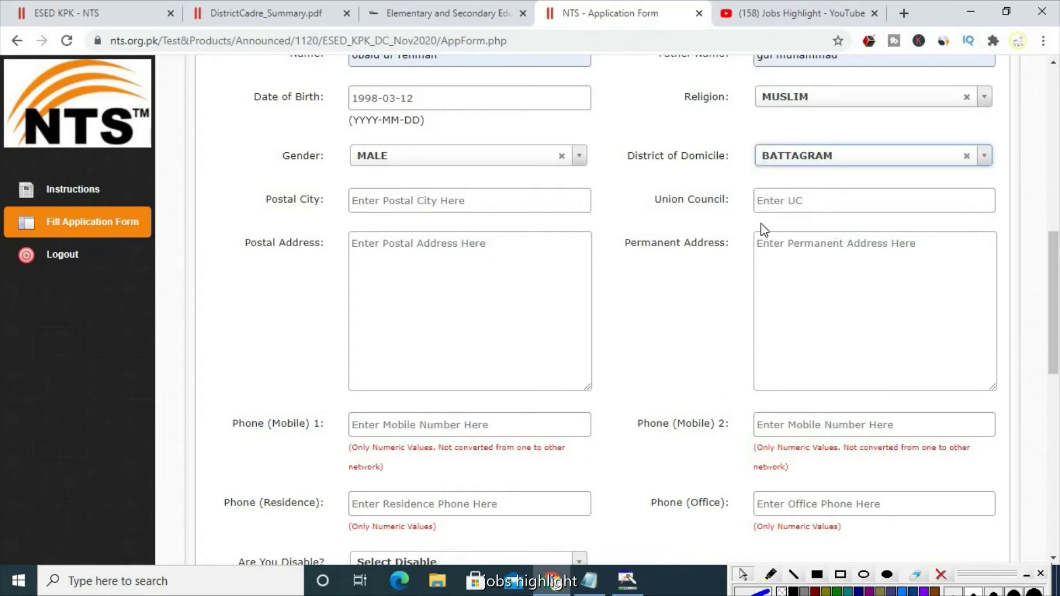
pyautogui.click(786, 202)
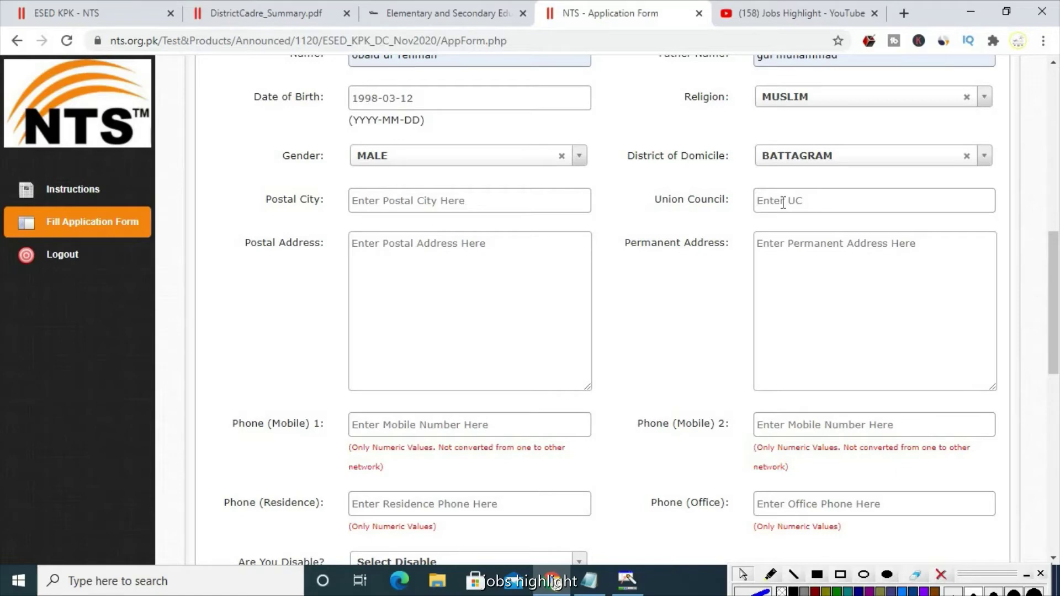
# - Replace the suggested postal city qalandarabad with 'battagrm'
pyautogui.click(470, 209)
pyautogui.click(413, 233)
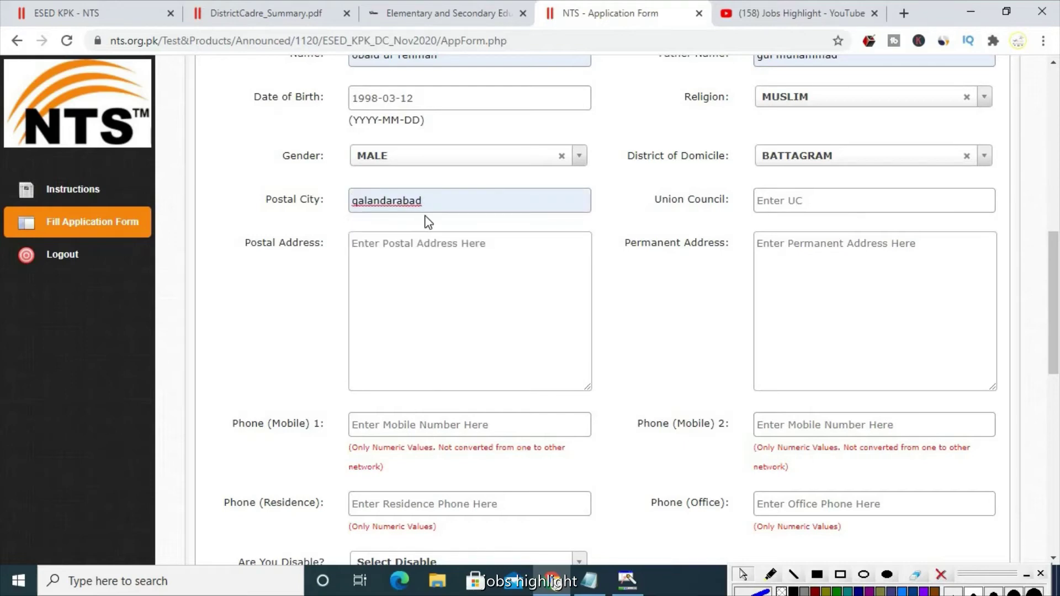
pyautogui.moveTo(436, 202); pyautogui.dragTo(339, 208)
pyautogui.write('ba')
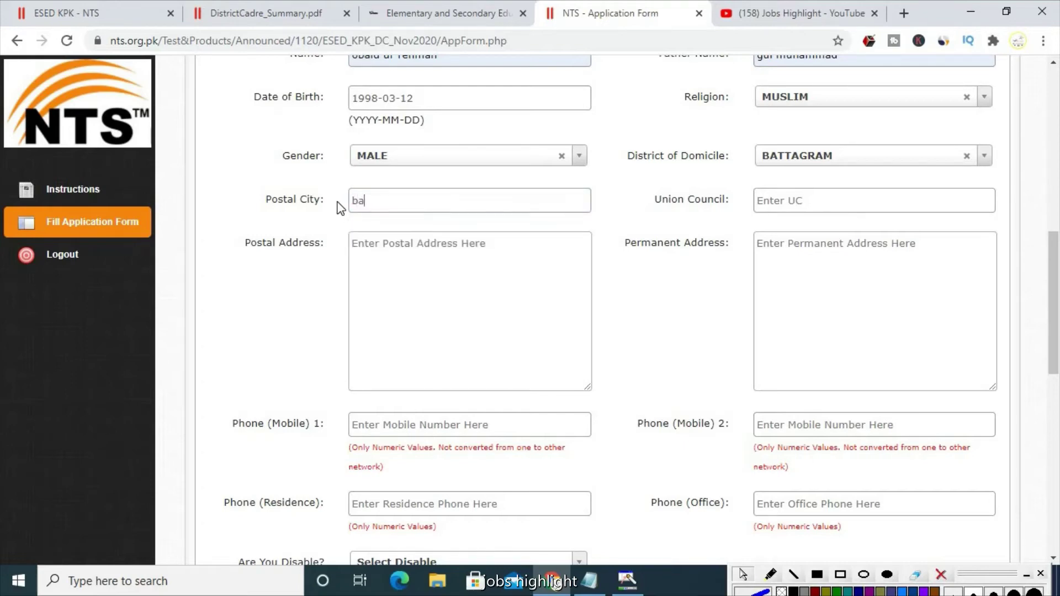
pyautogui.write('ttagrm')
# - Move down past the postal address to the two mobile number fields
pyautogui.click(376, 250)
pyautogui.scroll(-3, 854, 211)
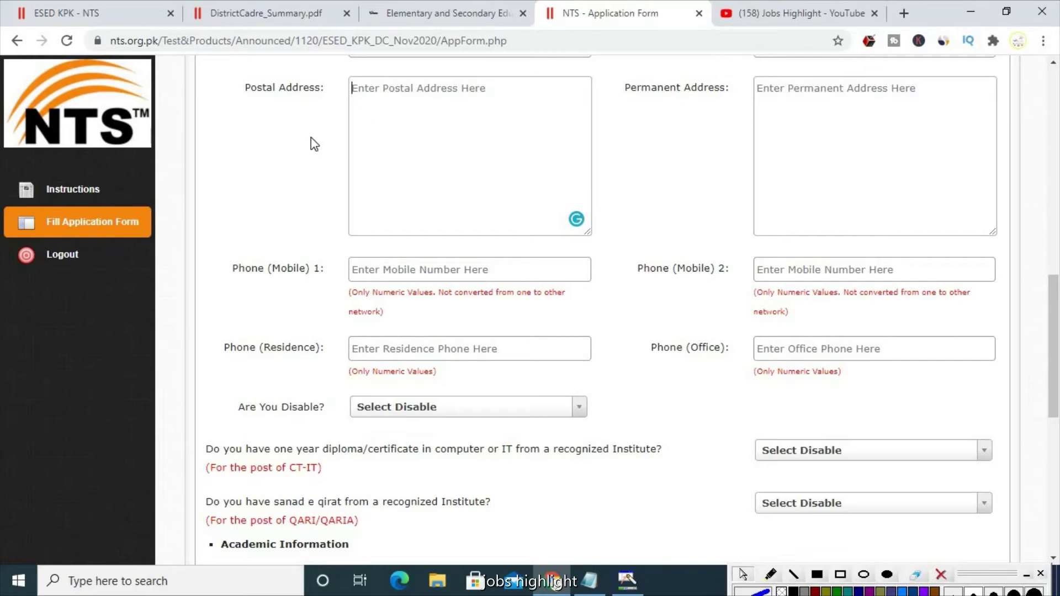
pyautogui.moveTo(319, 95); pyautogui.dragTo(244, 90)
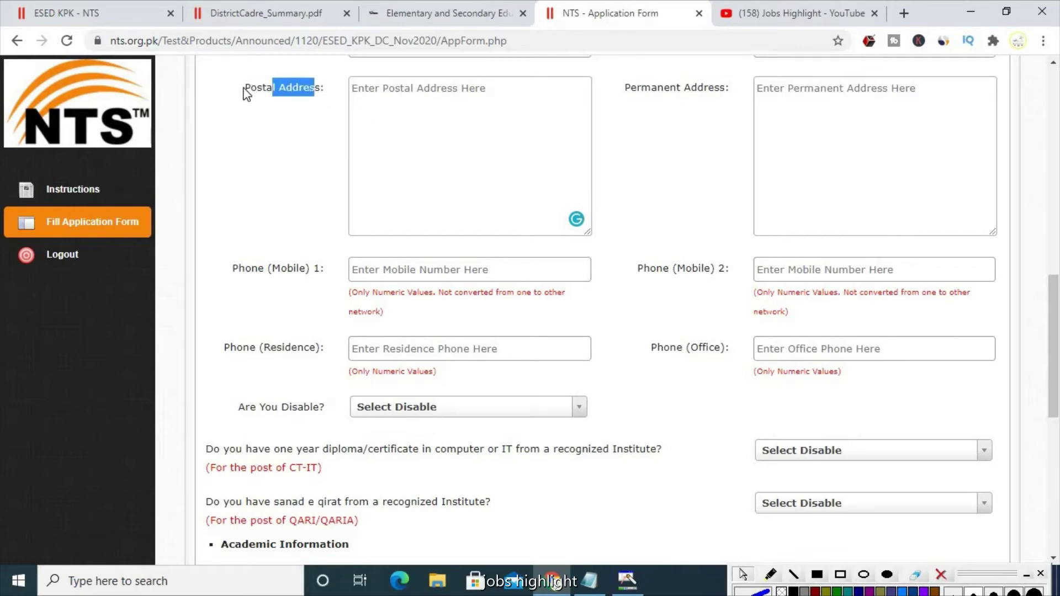
pyautogui.click(330, 91)
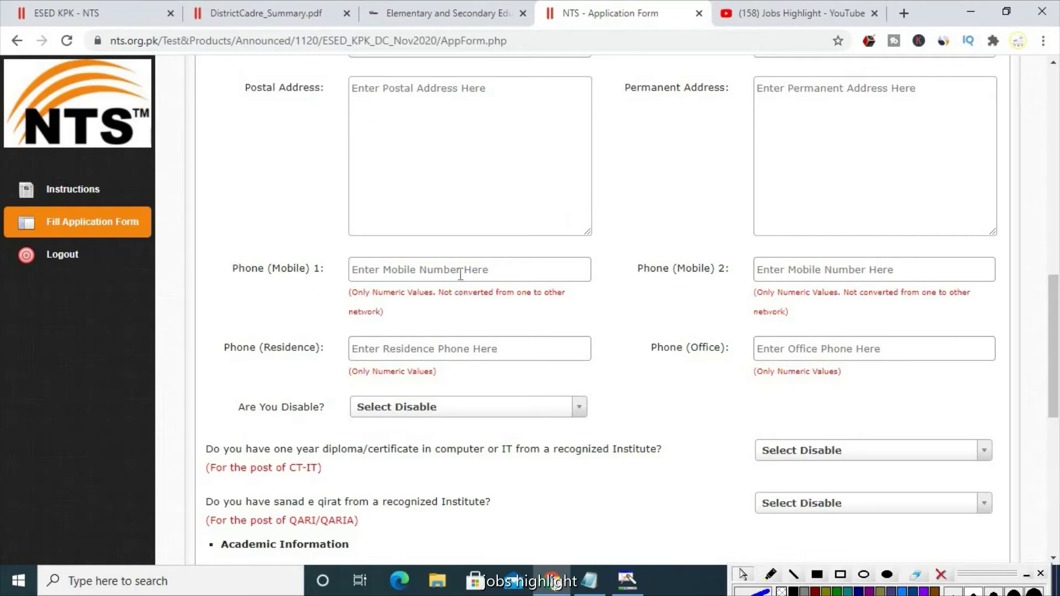
pyautogui.click(440, 268)
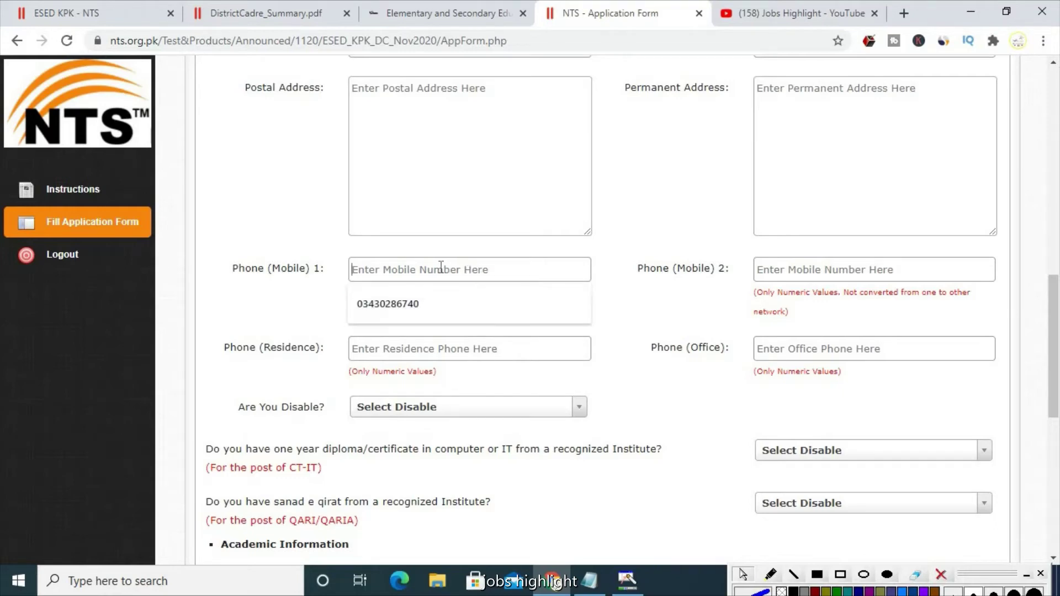
pyautogui.click(854, 272)
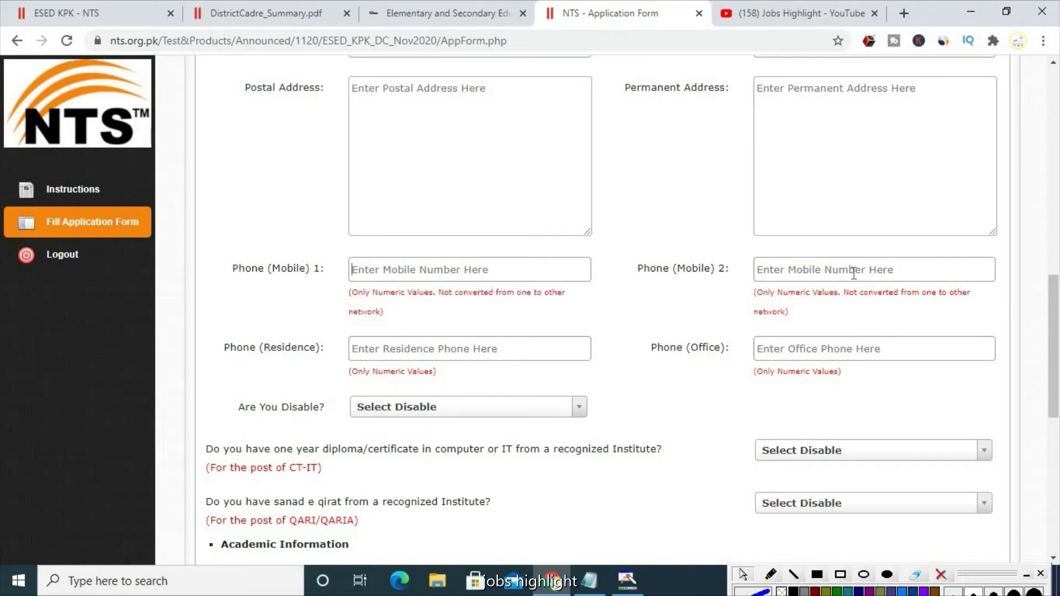
# - Answer NO to the 'Are You Disable?' question
pyautogui.click(452, 349)
pyautogui.click(420, 410)
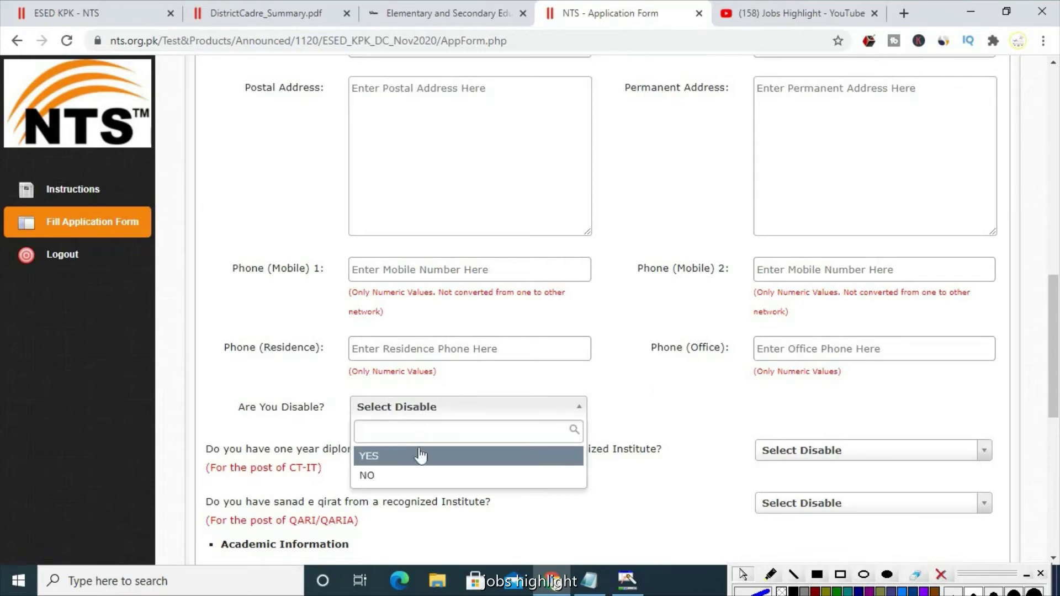
pyautogui.click(416, 476)
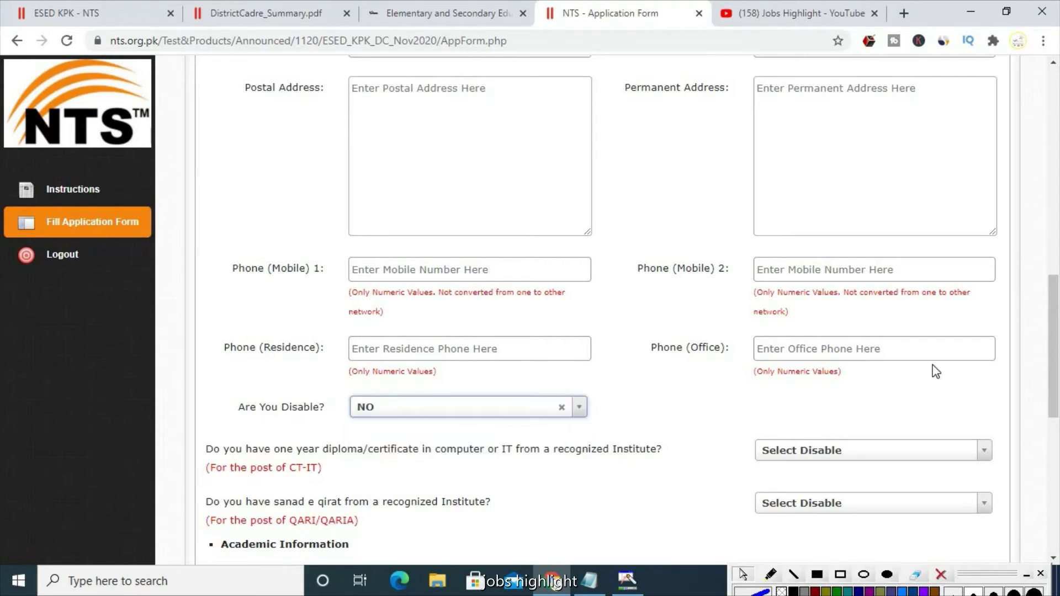
pyautogui.moveTo(1057, 370); pyautogui.dragTo(1057, 408)
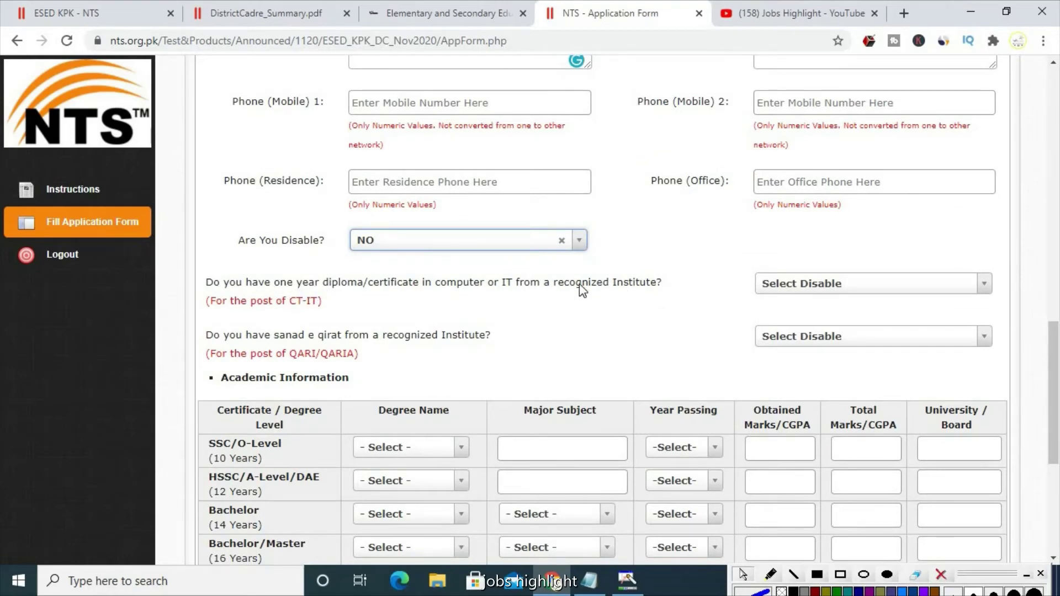
# - Answer YES for the CT-IT diploma and NO for the qirat sanad
pyautogui.click(855, 296)
pyautogui.click(802, 333)
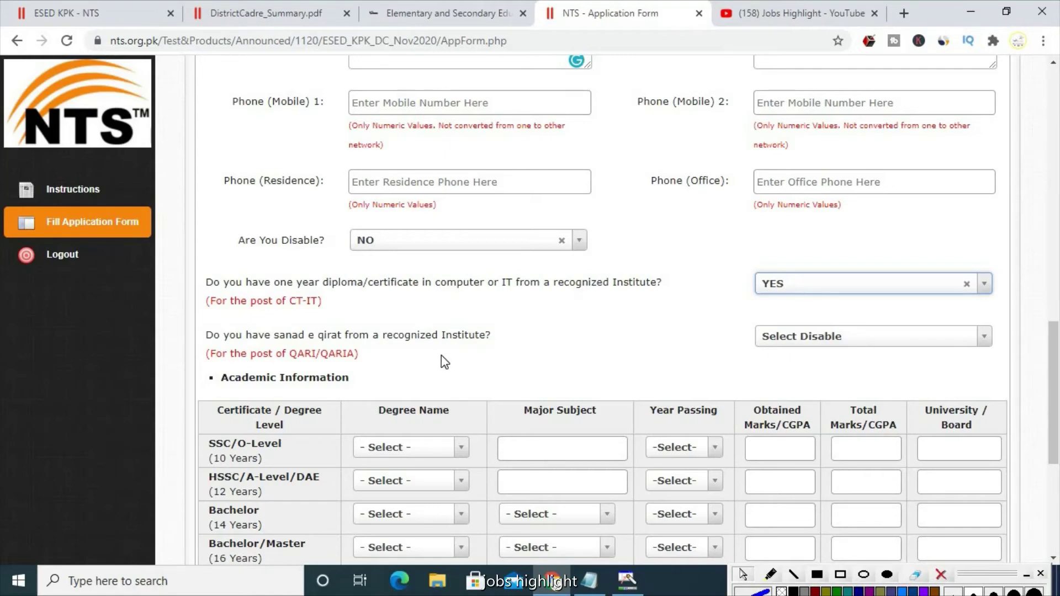
pyautogui.click(810, 338)
pyautogui.click(773, 405)
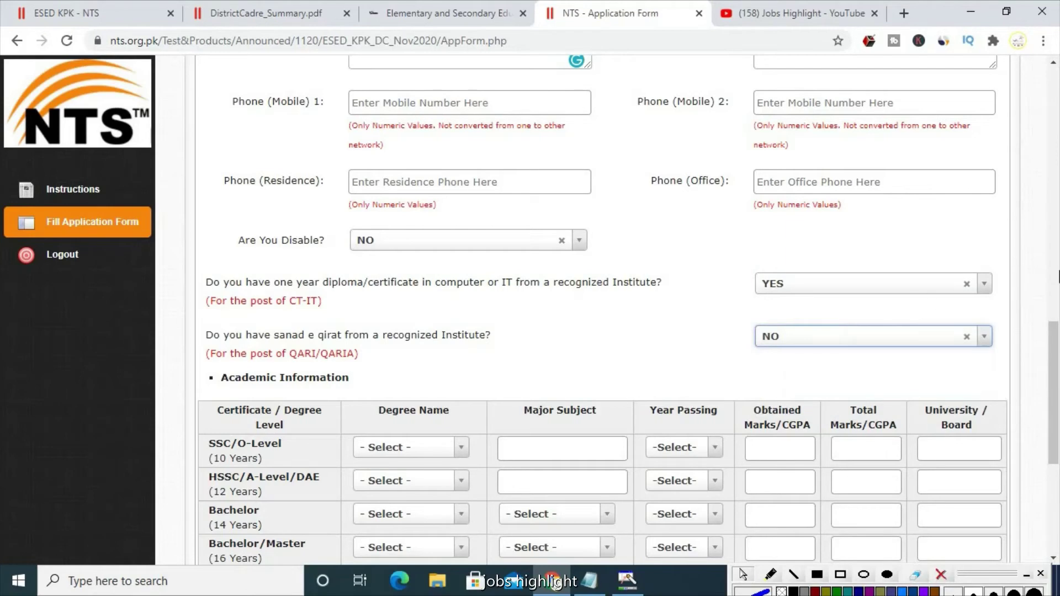
# - Set the SSC row's degree to SSC with subjects physics,chemistry,biology
pyautogui.scroll(-2, 1057, 338)
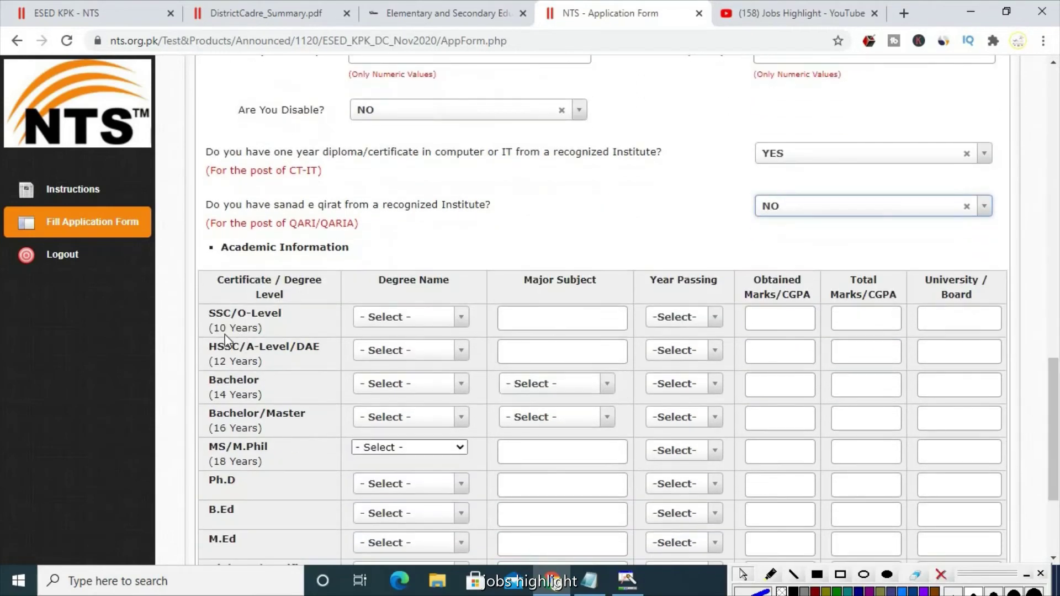
pyautogui.click(422, 323)
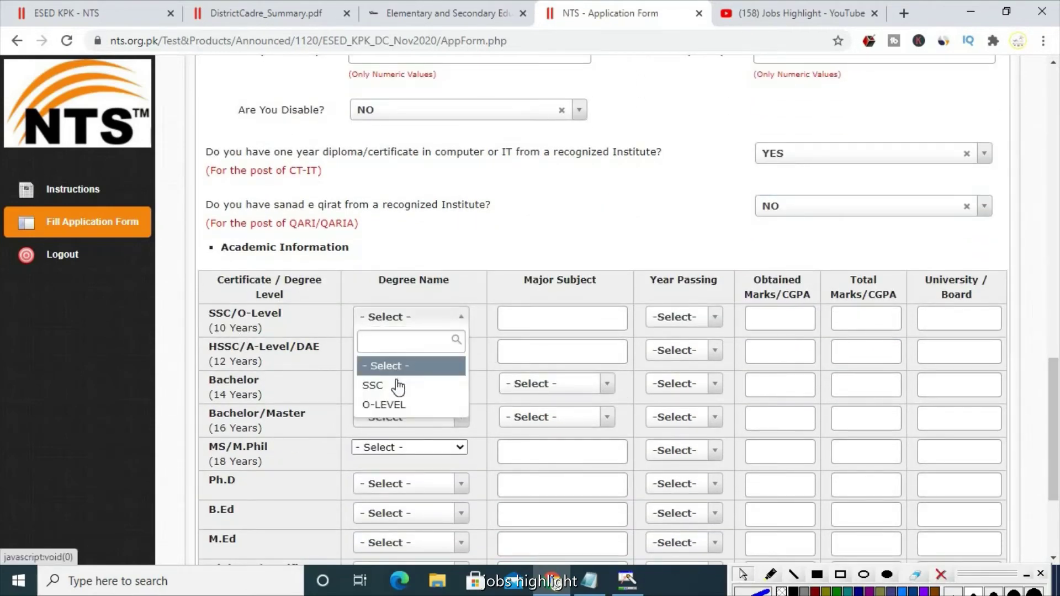
pyautogui.click(397, 383)
pyautogui.click(571, 313)
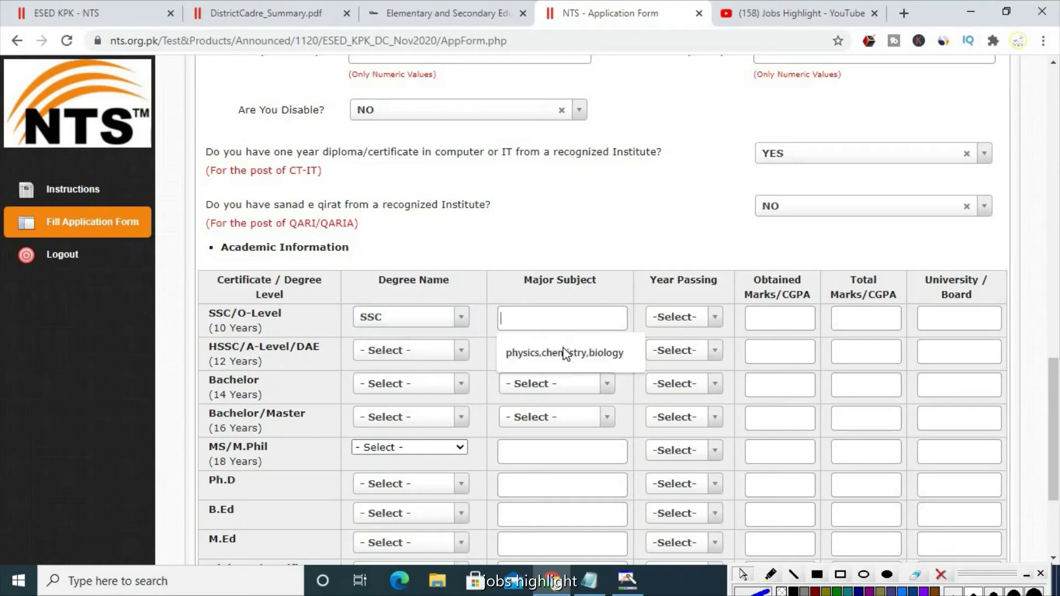
pyautogui.click(569, 350)
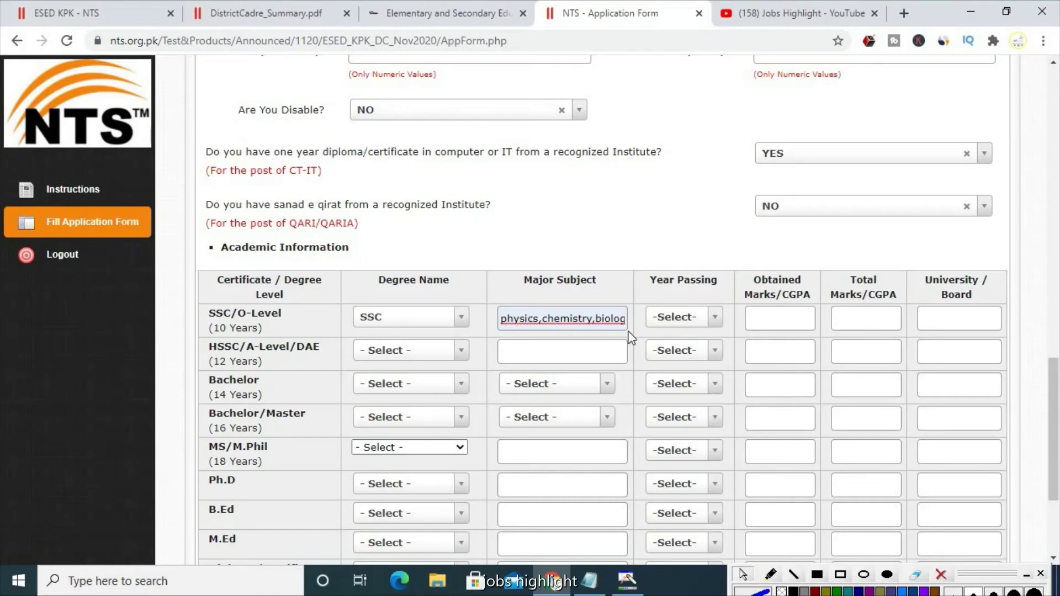
# - Fill the SSC row with year 2014, 711 of 1100 marks, board BISE ATD
pyautogui.click(687, 319)
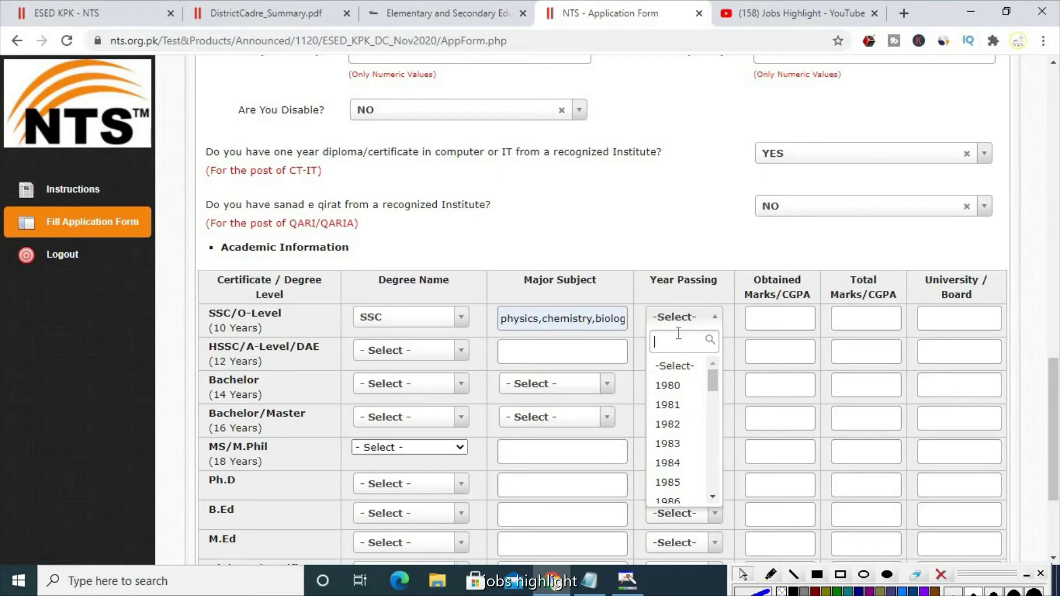
pyautogui.write('2014')
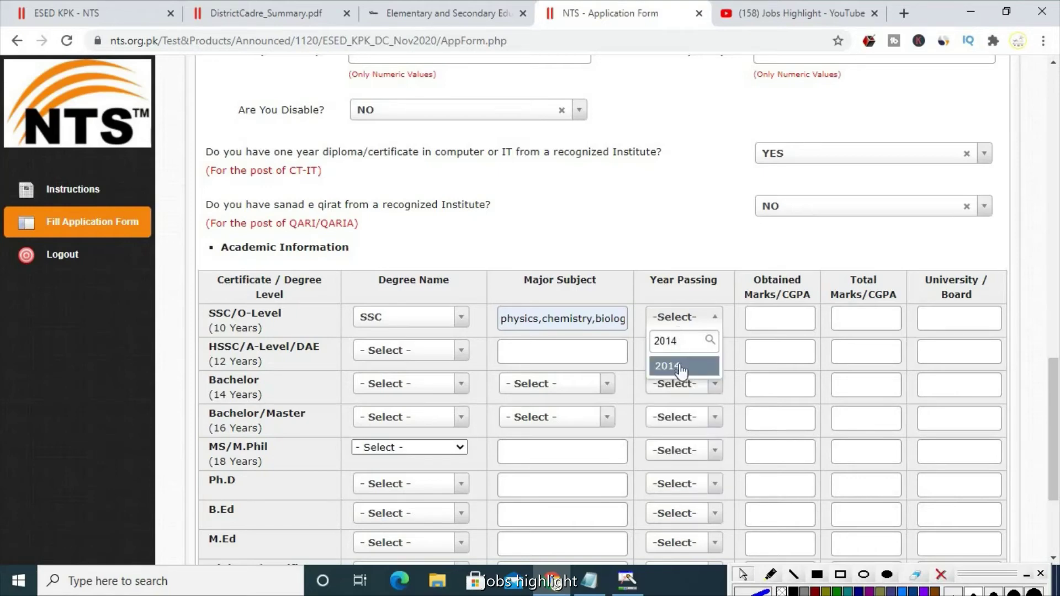
pyautogui.click(678, 365)
pyautogui.click(782, 317)
pyautogui.click(779, 350)
pyautogui.click(855, 320)
pyautogui.click(850, 353)
pyautogui.click(934, 319)
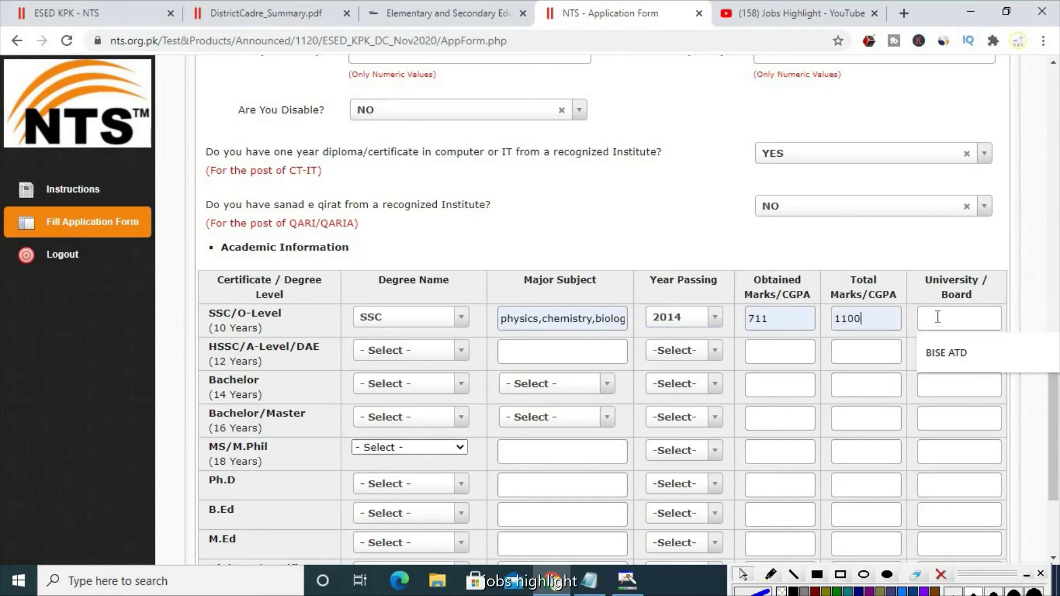
pyautogui.click(941, 357)
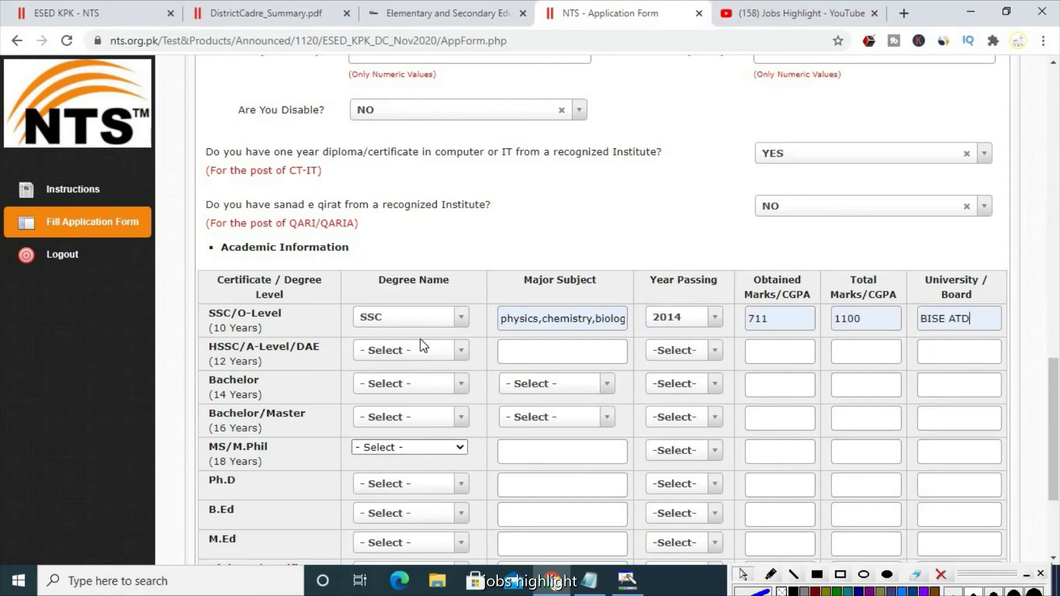
# - Set the HSSC degree to F.SC with subjects physics,math,chemistry
pyautogui.click(405, 354)
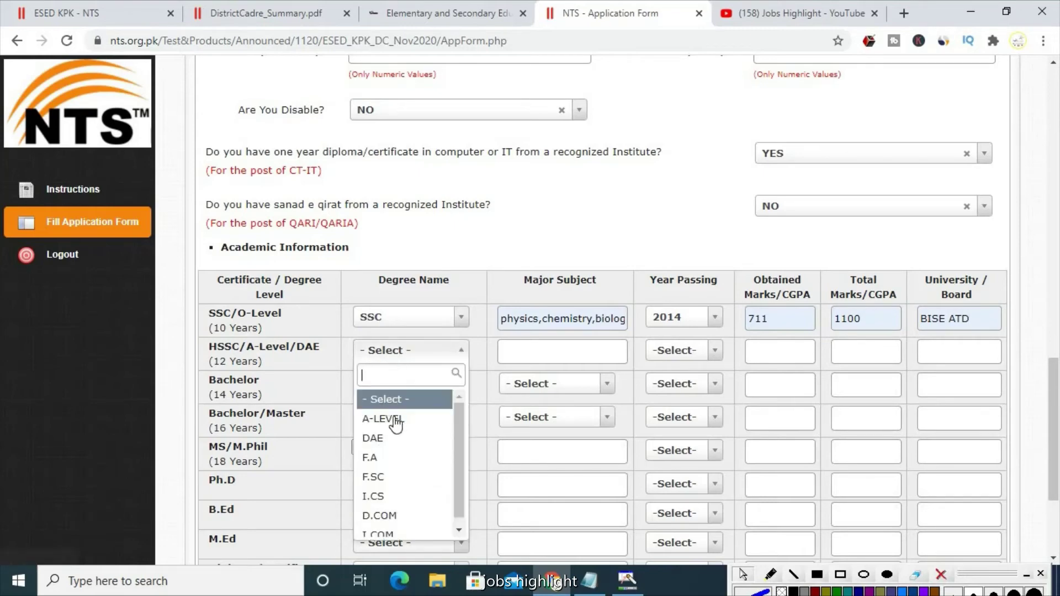
pyautogui.click(381, 478)
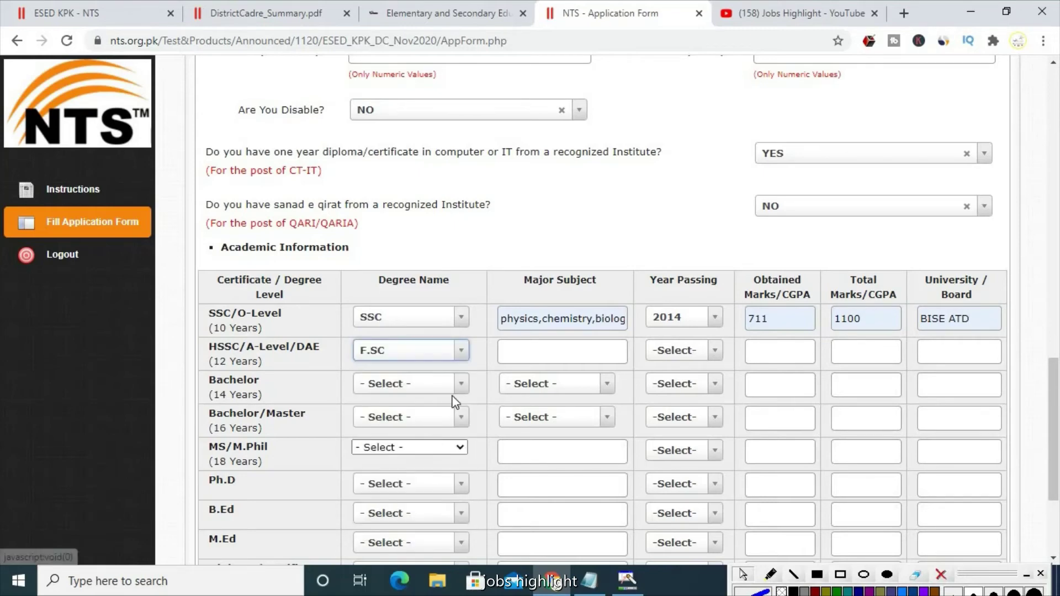
pyautogui.click(424, 352)
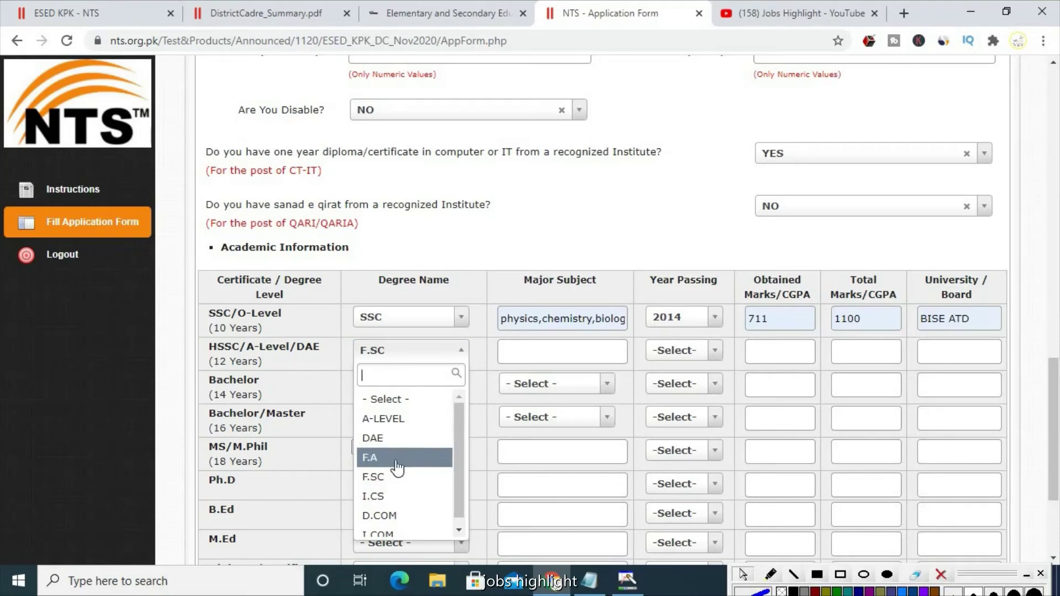
pyautogui.click(562, 352)
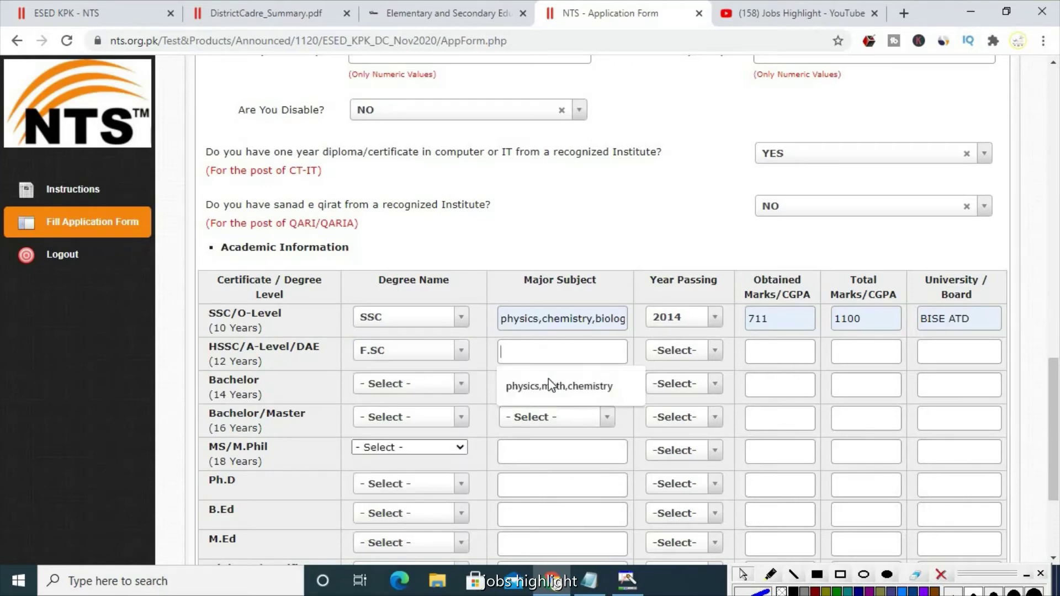
pyautogui.click(548, 380)
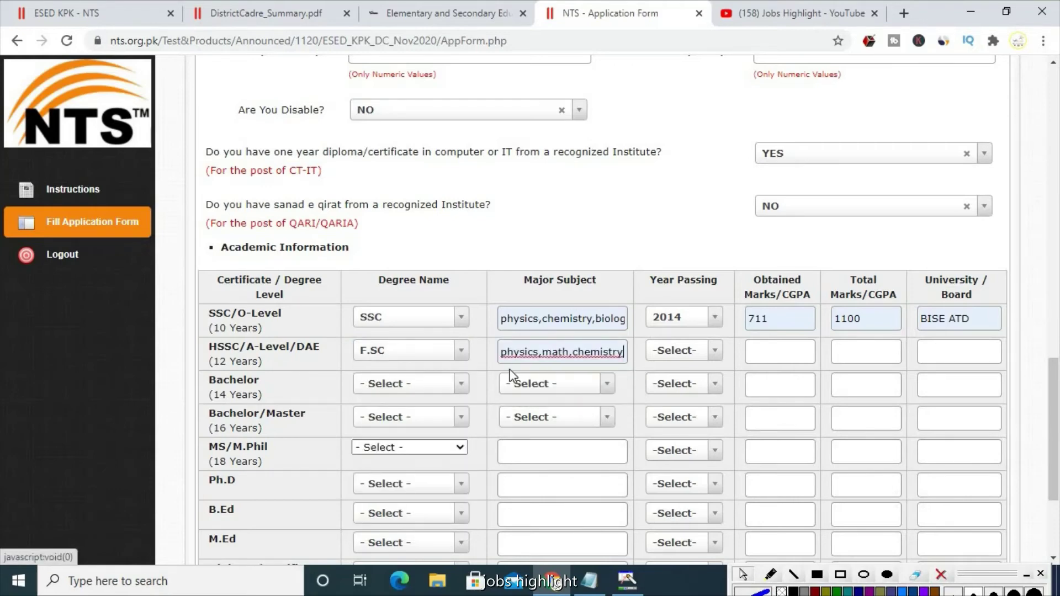
# - Fill the HSSC row with year 2017, 675 of 1100 marks, board BISE ATD
pyautogui.click(679, 361)
pyautogui.write('2017')
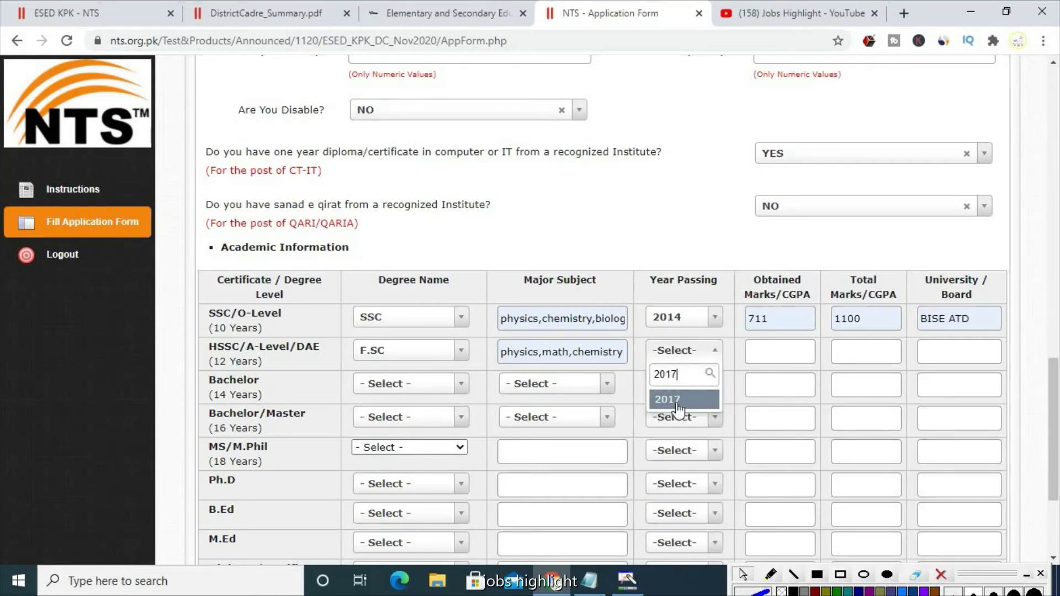
pyautogui.press('Return')
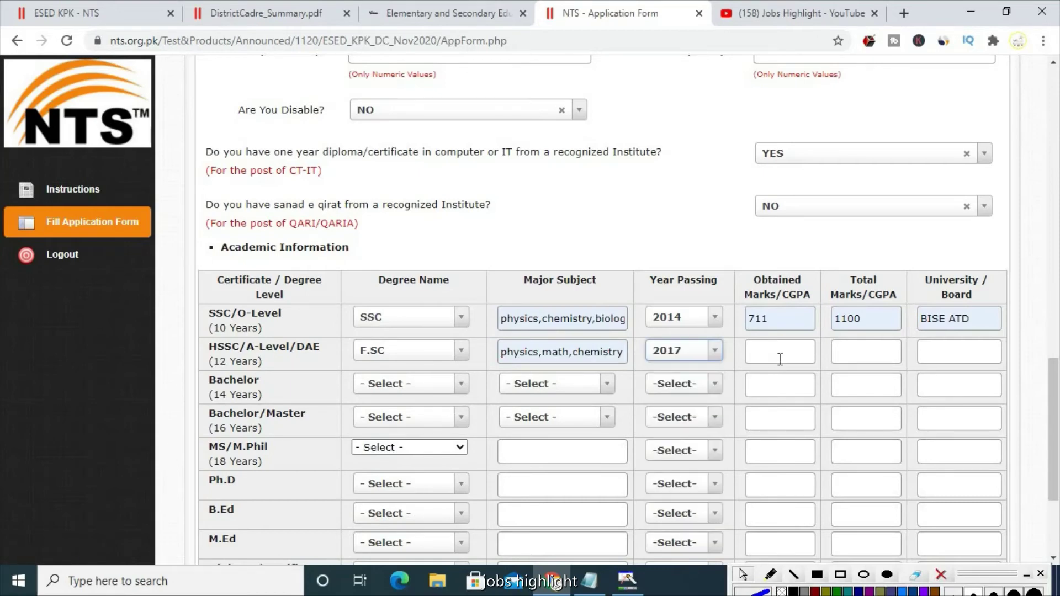
pyautogui.click(780, 356)
pyautogui.click(771, 402)
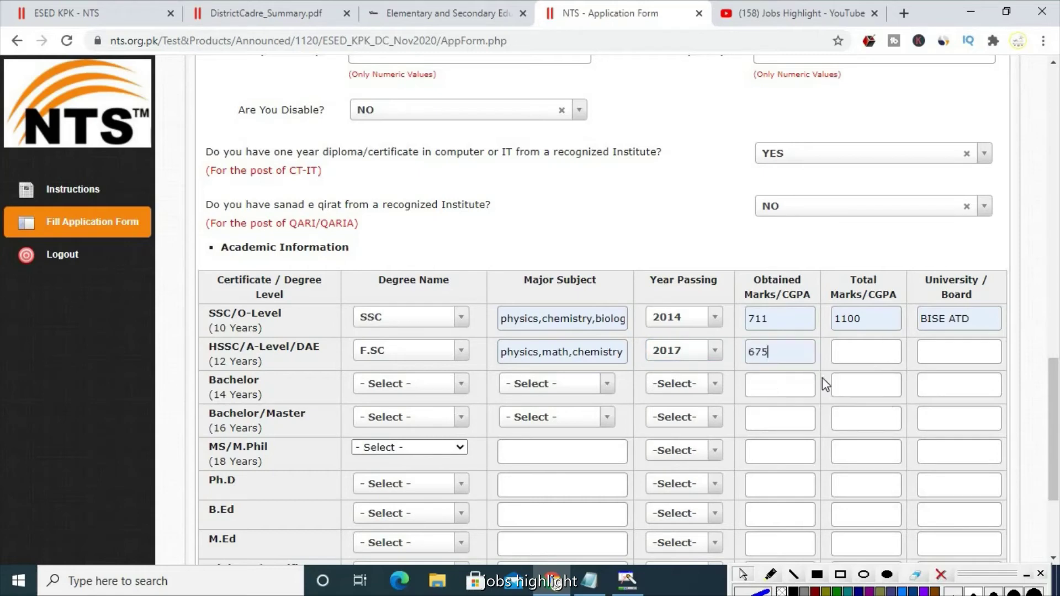
pyautogui.click(866, 358)
pyautogui.click(861, 388)
pyautogui.click(945, 352)
pyautogui.click(945, 386)
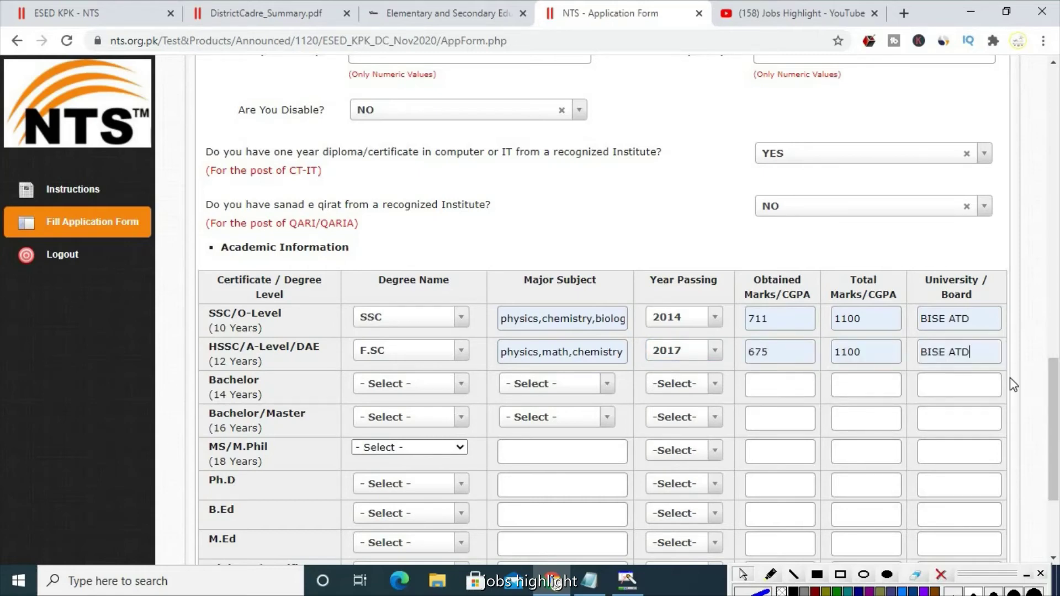
# - Set the Bachelor degree to B.A
pyautogui.click(385, 387)
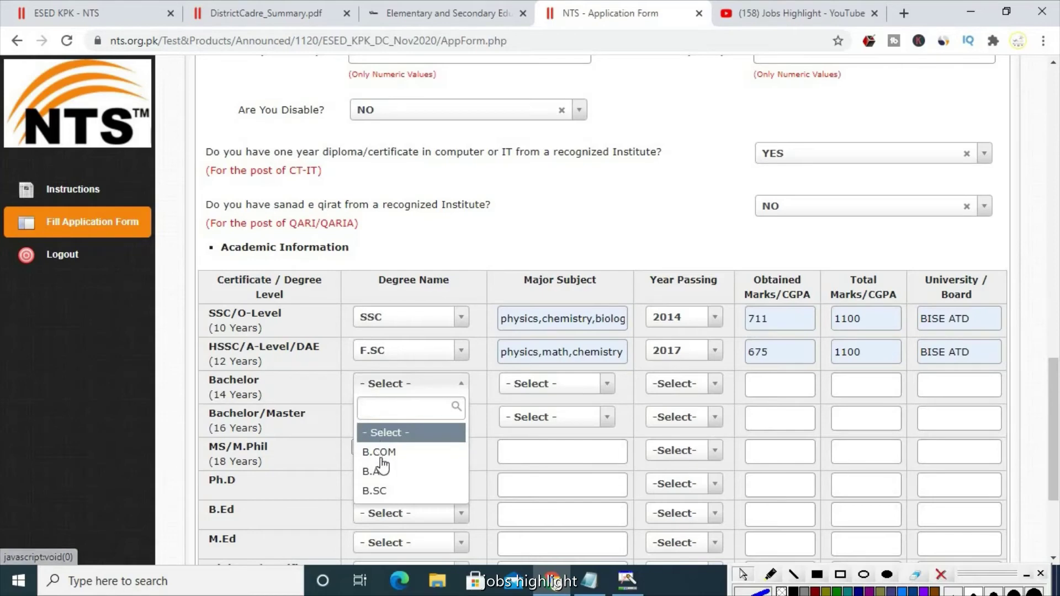
pyautogui.click(381, 470)
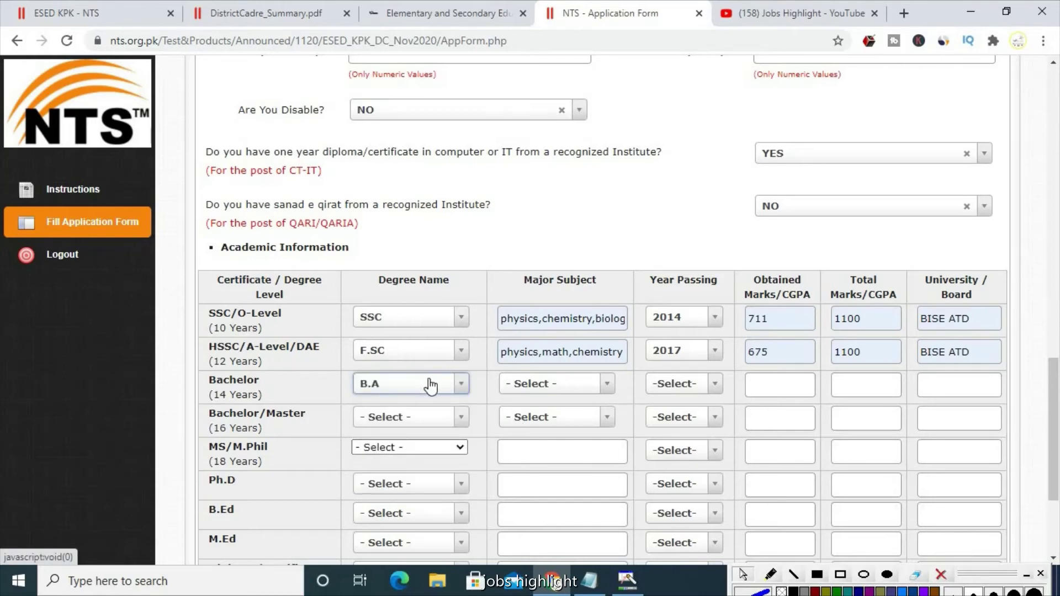
pyautogui.click(462, 386)
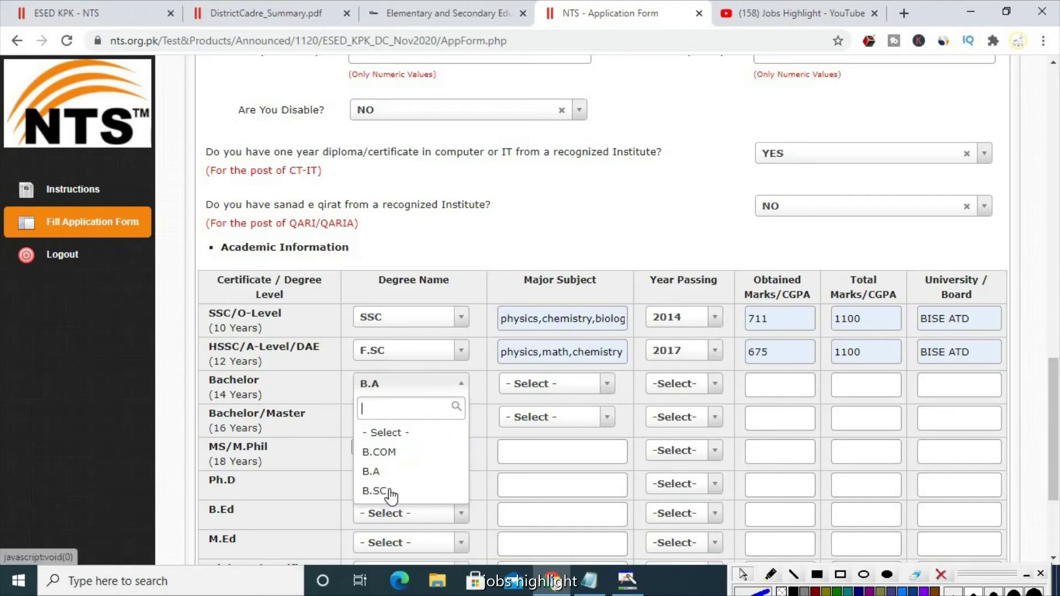
pyautogui.click(389, 472)
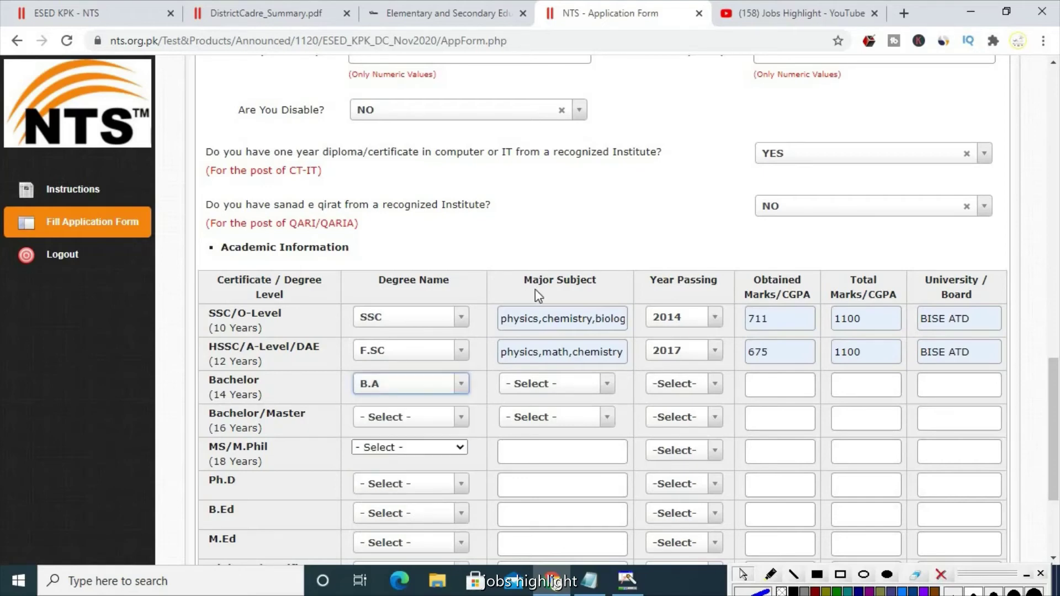
# - Try OTHER as the Bachelor major subject, then switch back to the list
pyautogui.click(546, 385)
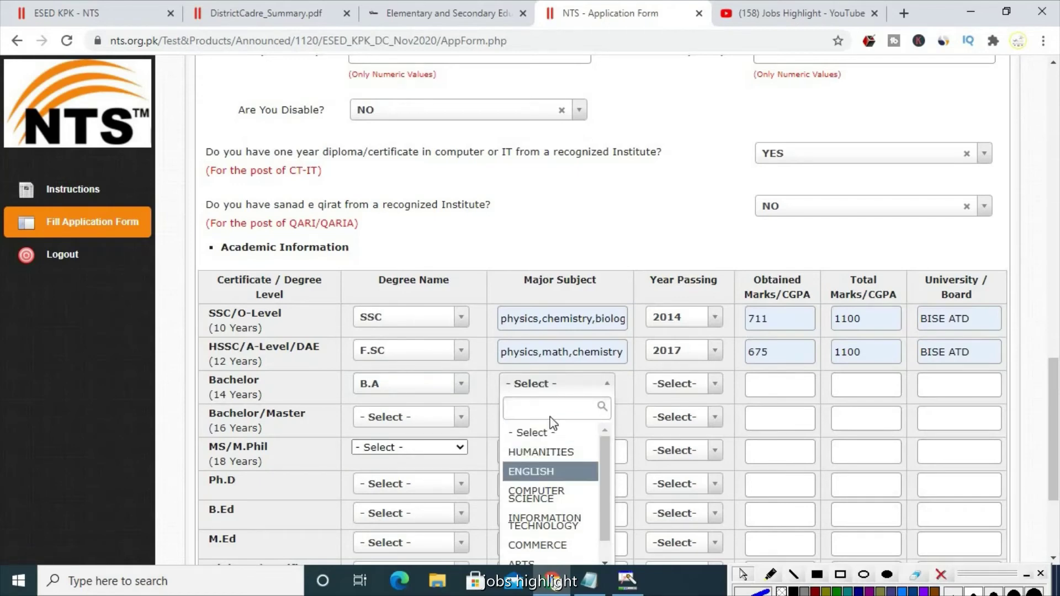
pyautogui.write('mat')
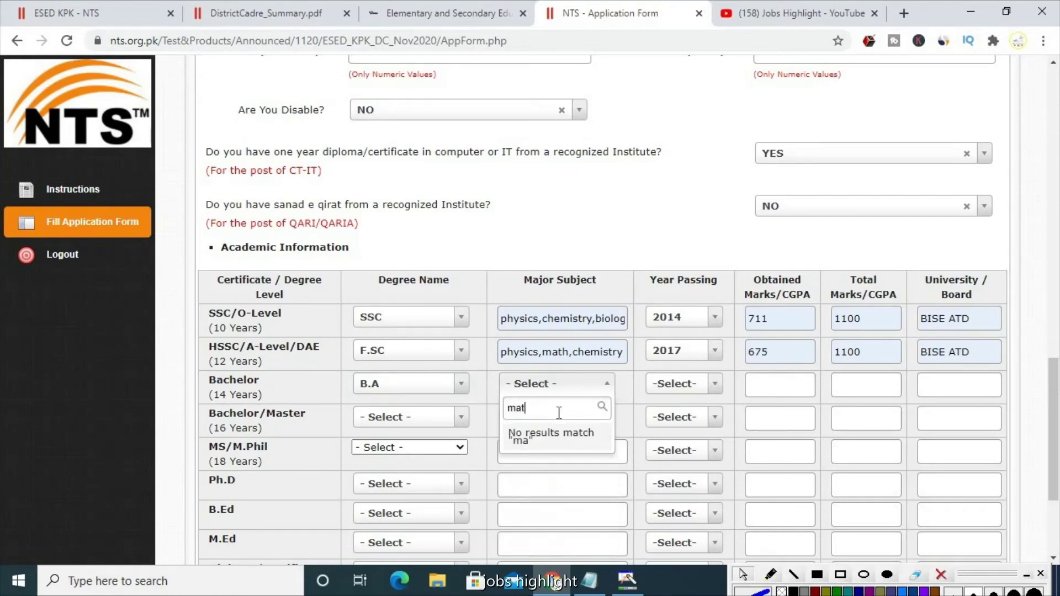
pyautogui.press('BackSpace')
pyautogui.press('BackSpace')
pyautogui.press('BackSpace')
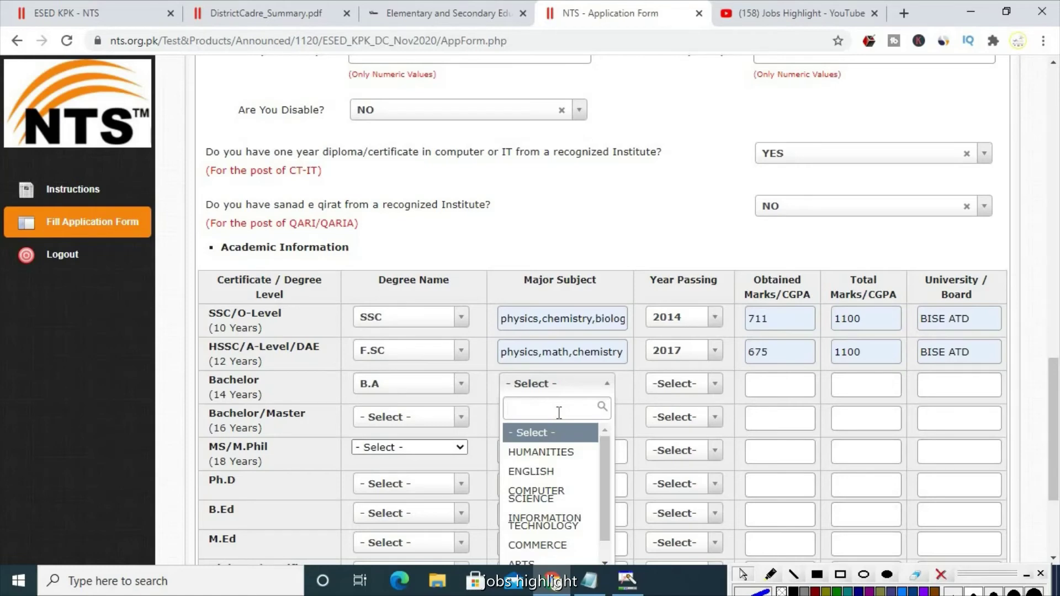
pyautogui.scroll(-1, 585, 525)
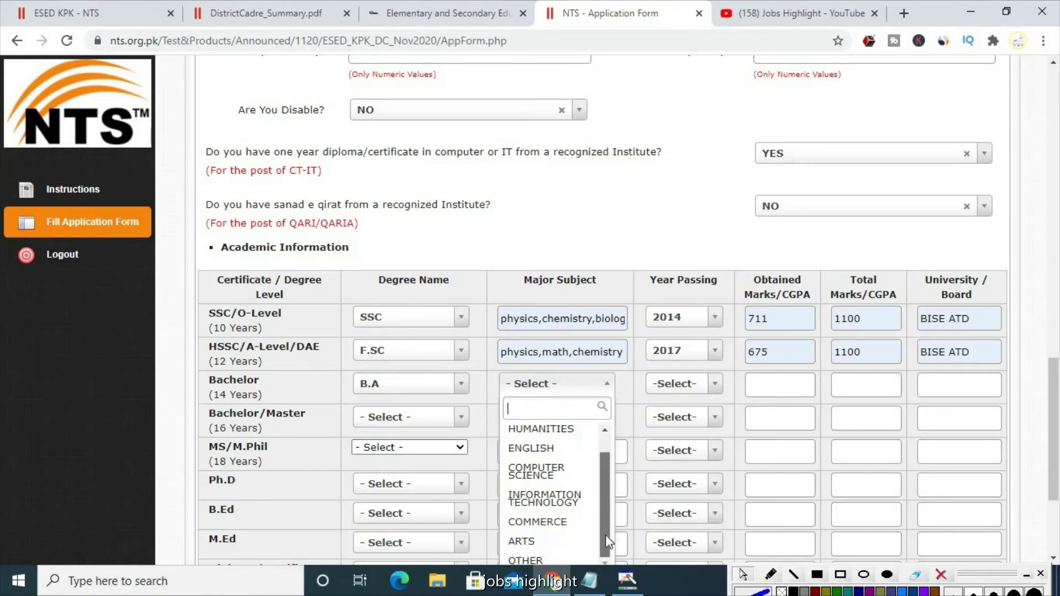
pyautogui.click(552, 559)
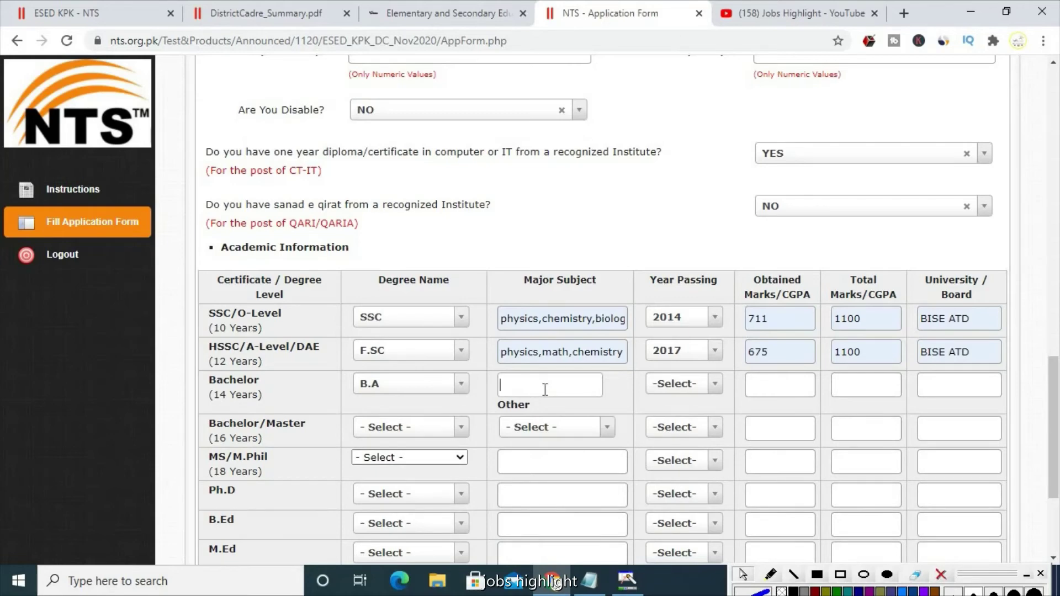
pyautogui.click(532, 426)
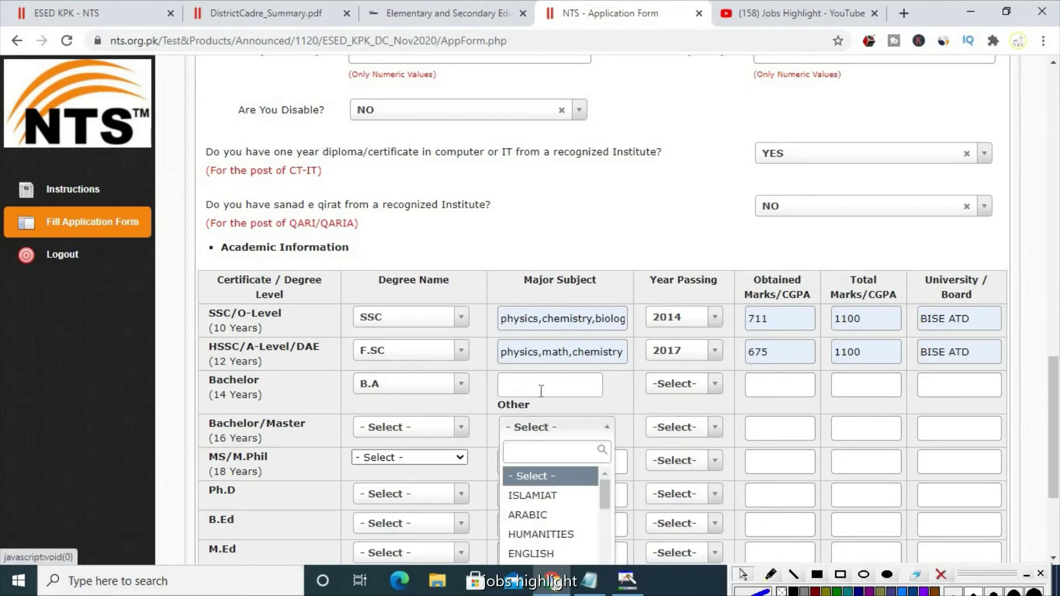
pyautogui.click(524, 398)
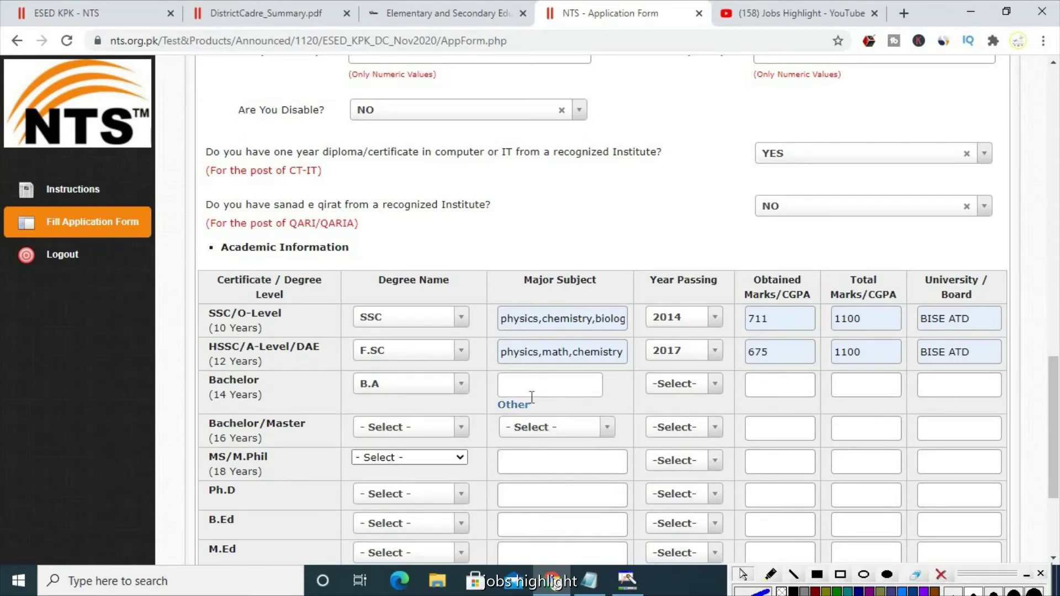
pyautogui.click(511, 405)
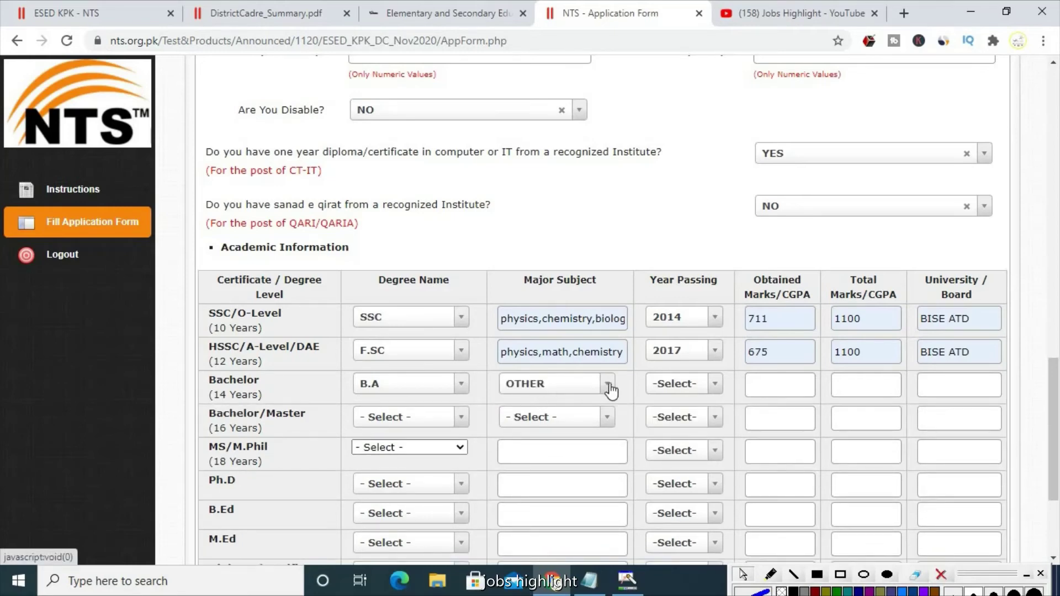
# - Settle on HUMANITIES as the Bachelor major subject after another OTHER attempt
pyautogui.click(589, 386)
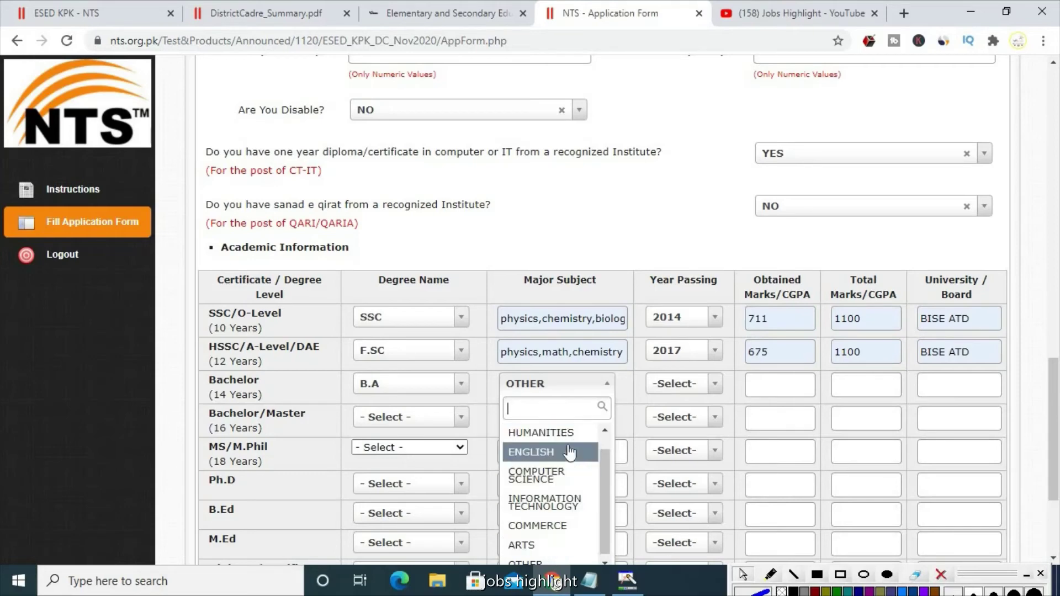
pyautogui.scroll(-1, 572, 536)
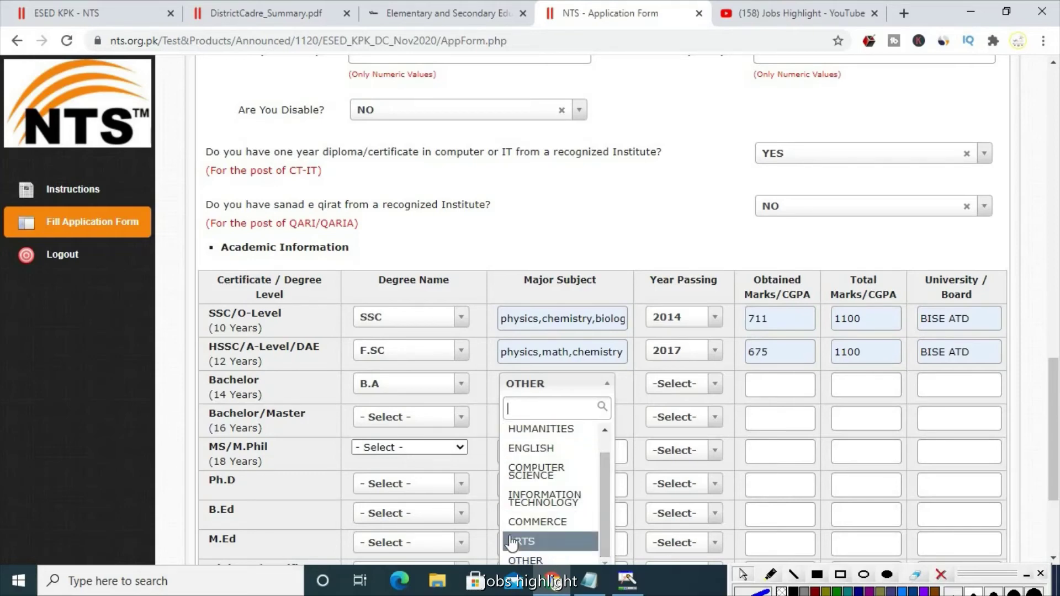
pyautogui.click(525, 560)
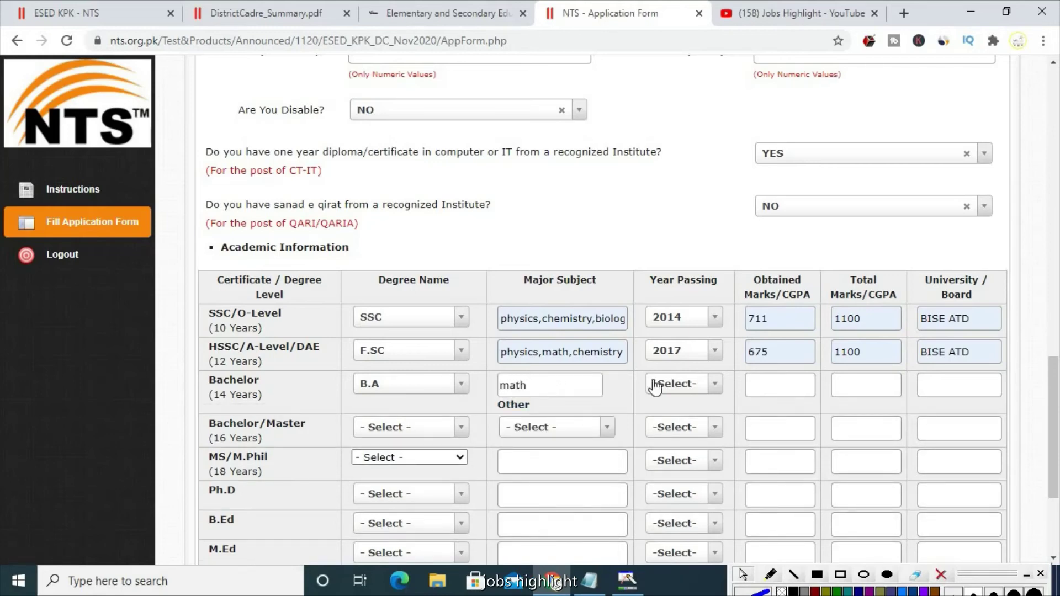
pyautogui.click(513, 404)
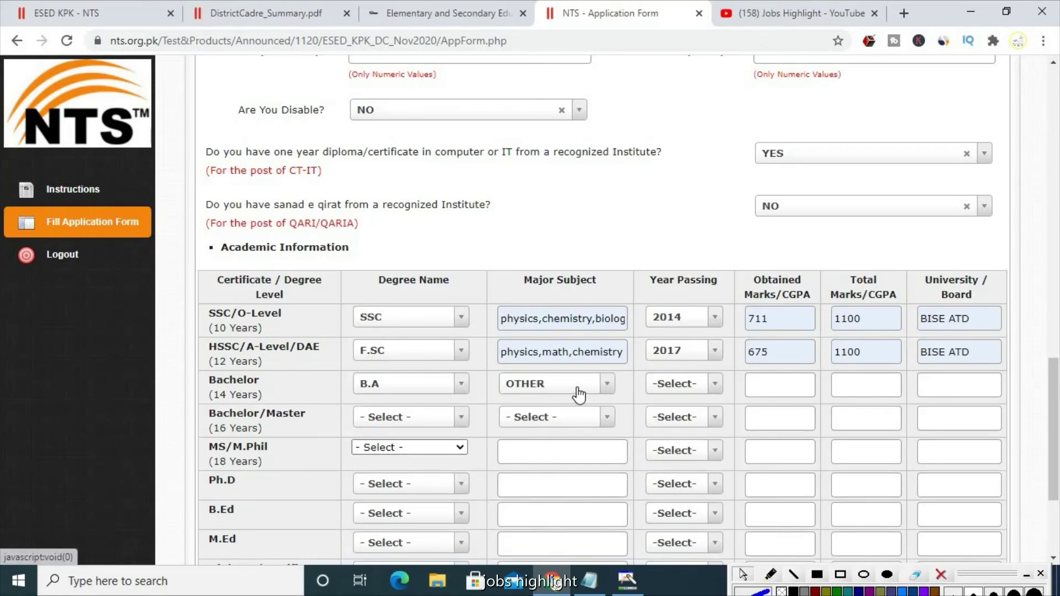
pyautogui.click(606, 386)
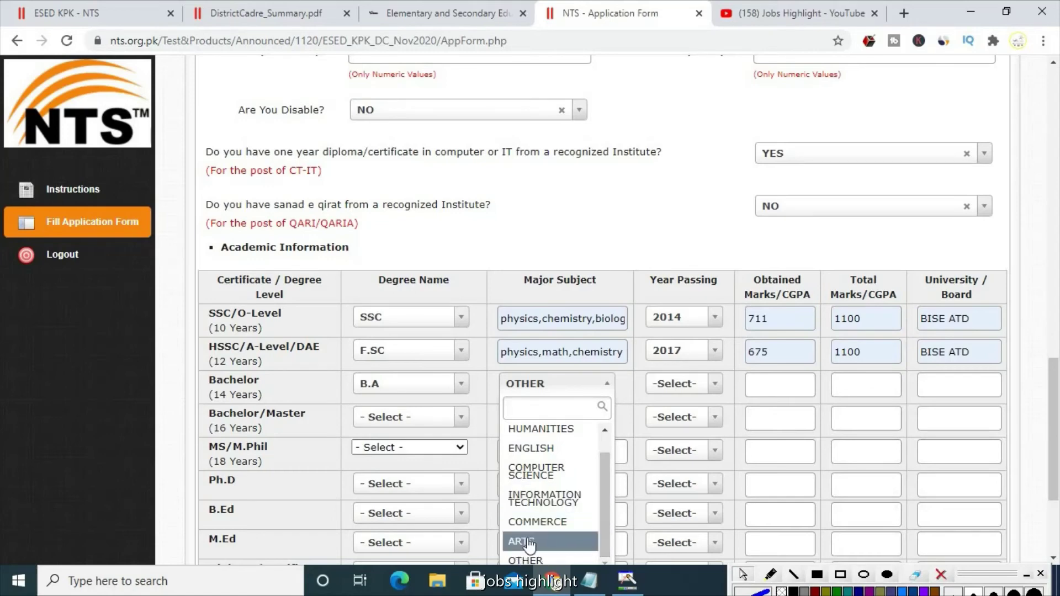
pyautogui.scroll(1, 540, 450)
pyautogui.click(540, 433)
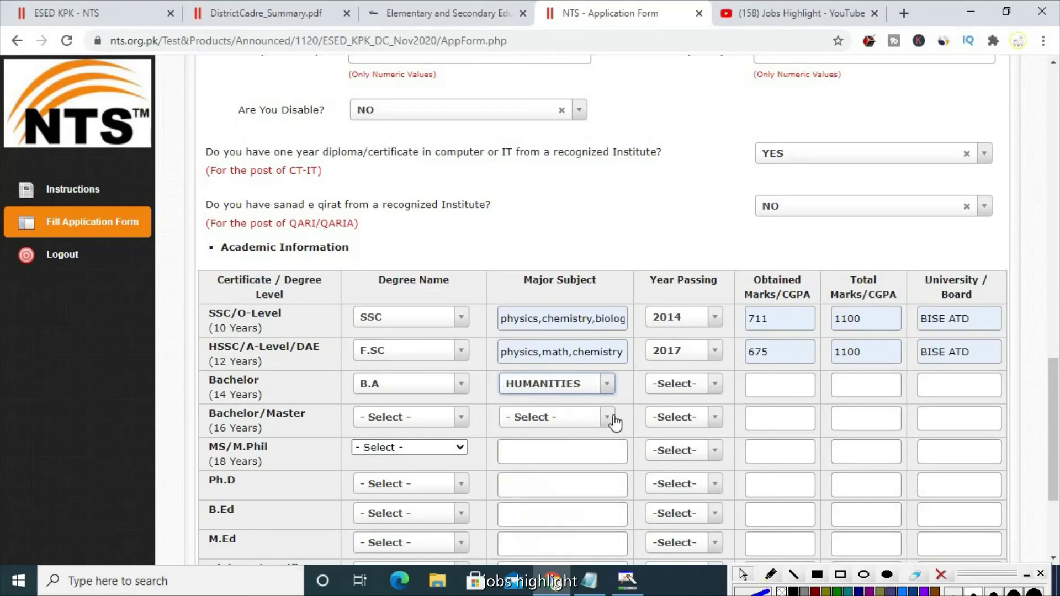
# - Fill the Bachelor row with year 2019, 1635 of 2500 marks, board AUST ATD
pyautogui.click(712, 386)
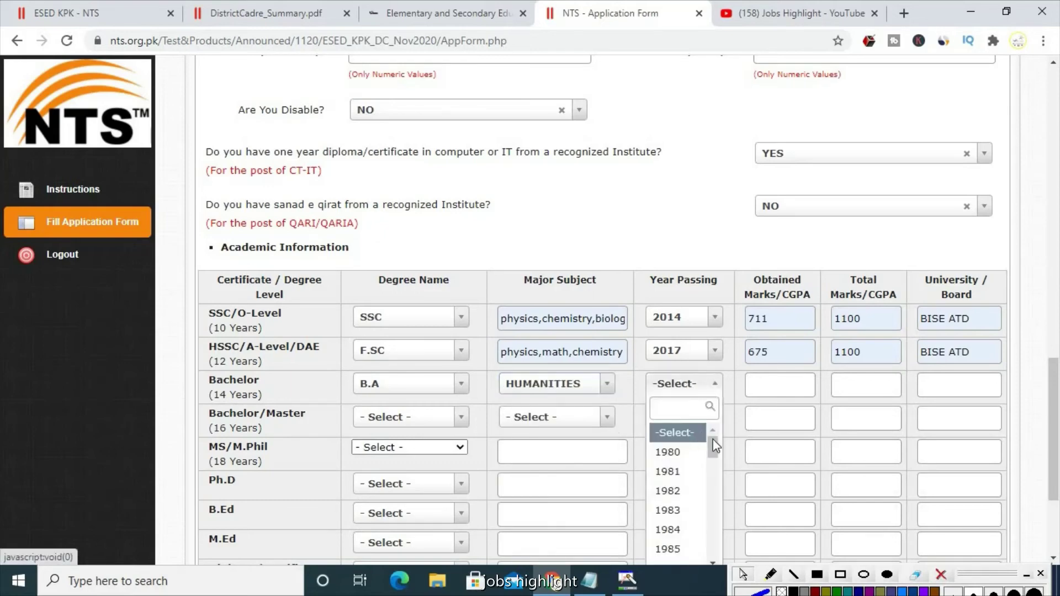
pyautogui.moveTo(713, 445); pyautogui.dragTo(719, 568)
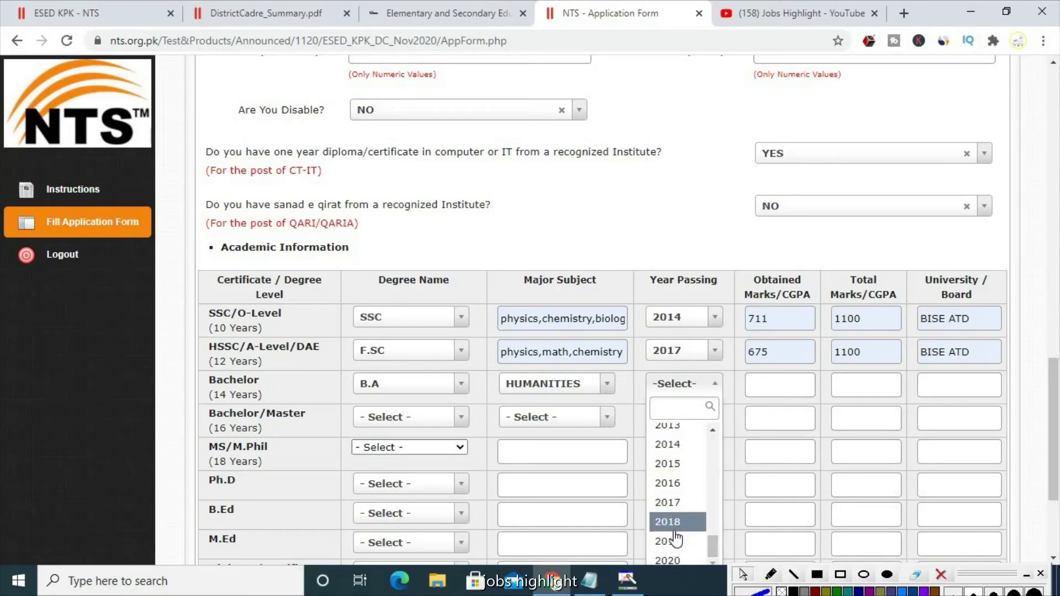
pyautogui.click(677, 542)
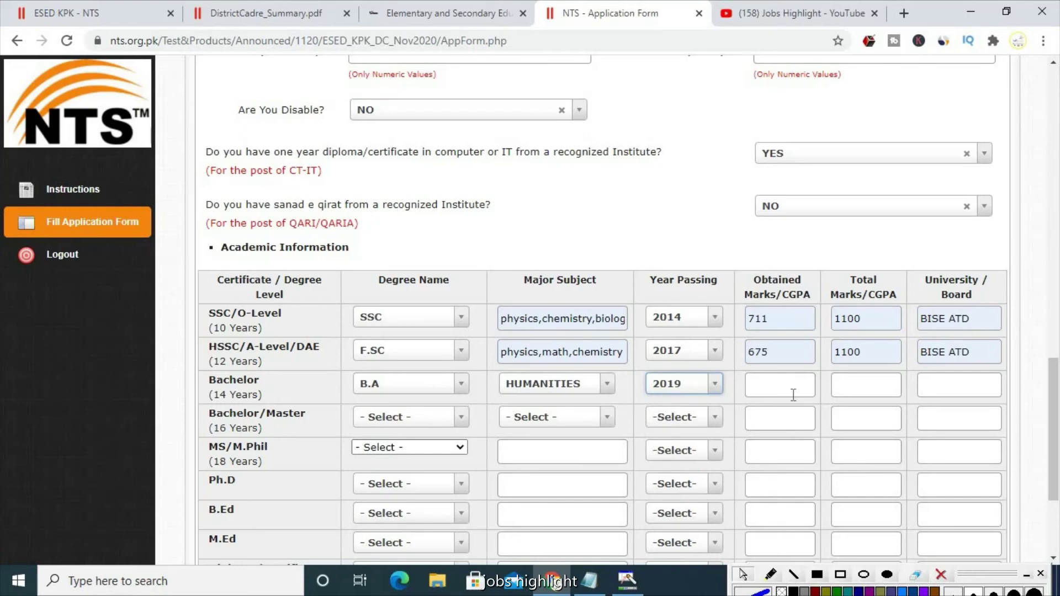
pyautogui.write('1635')
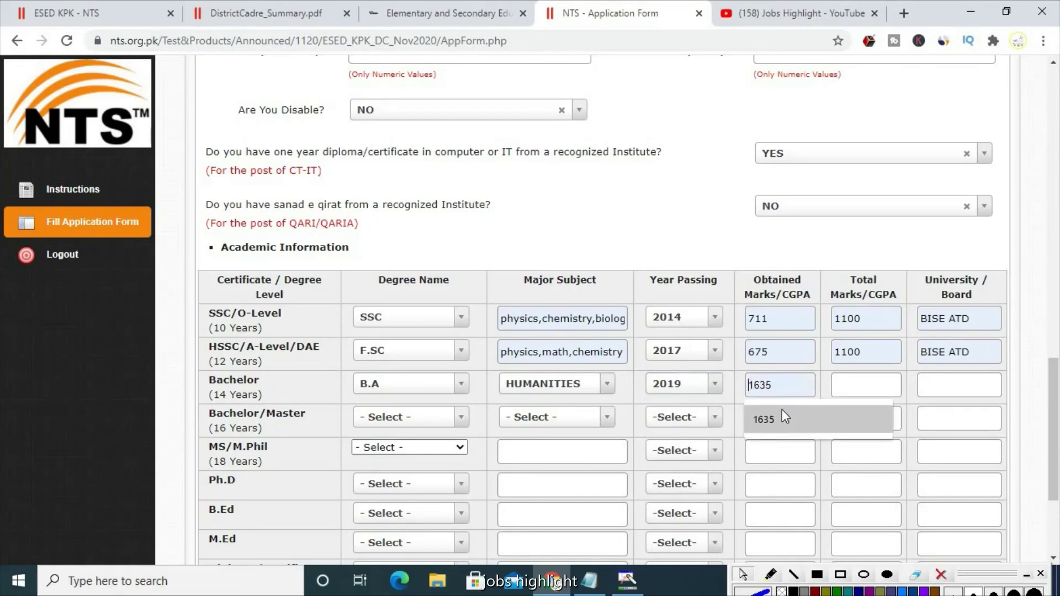
pyautogui.click(855, 386)
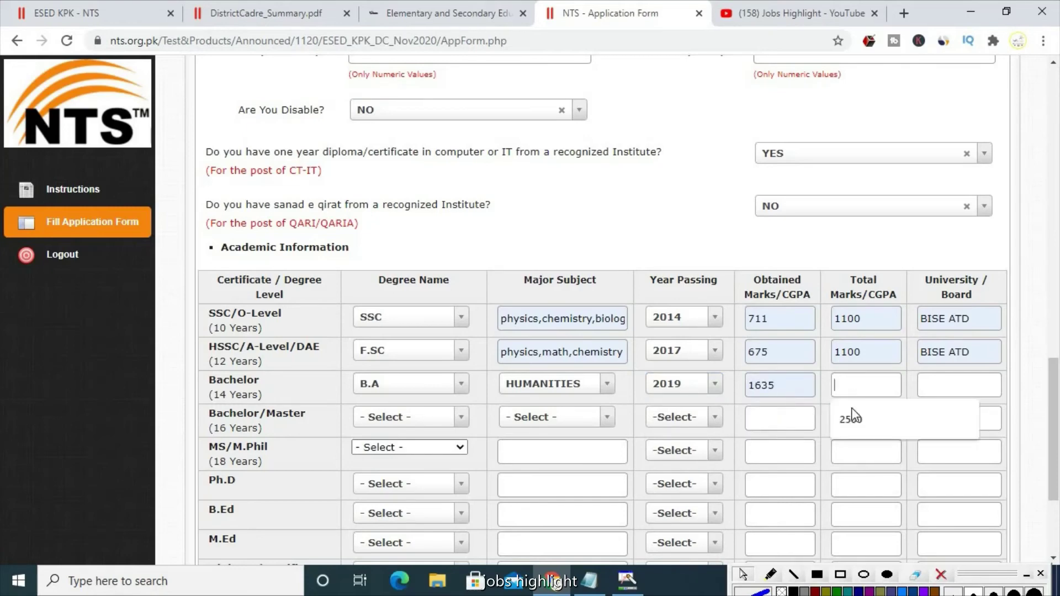
pyautogui.click(853, 415)
pyautogui.click(946, 392)
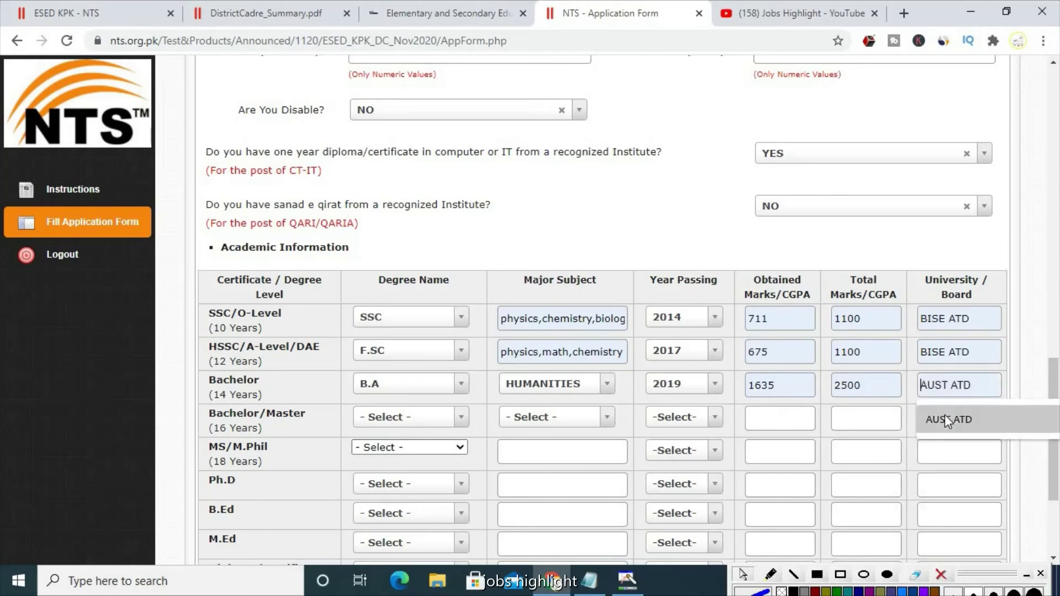
pyautogui.click(945, 418)
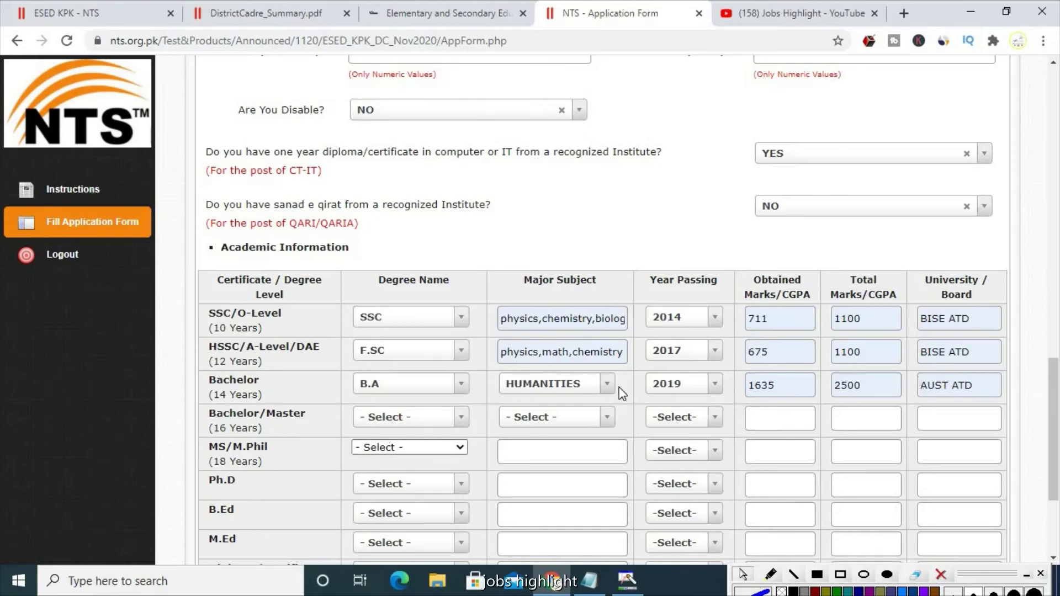
# - Try BS as the Bachelor/Master degree, then reset it to none
pyautogui.click(411, 418)
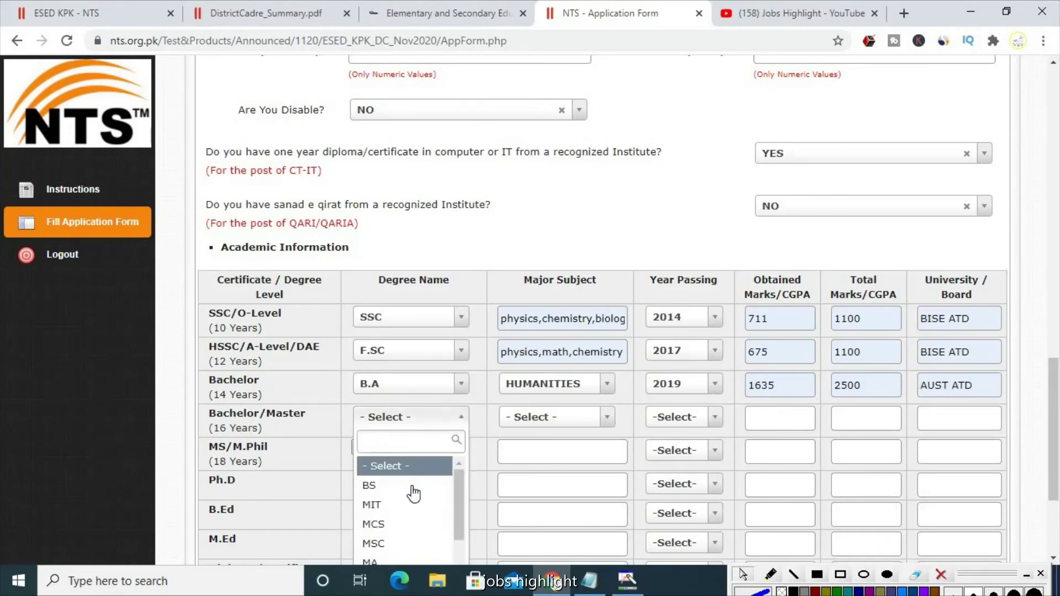
pyautogui.click(445, 485)
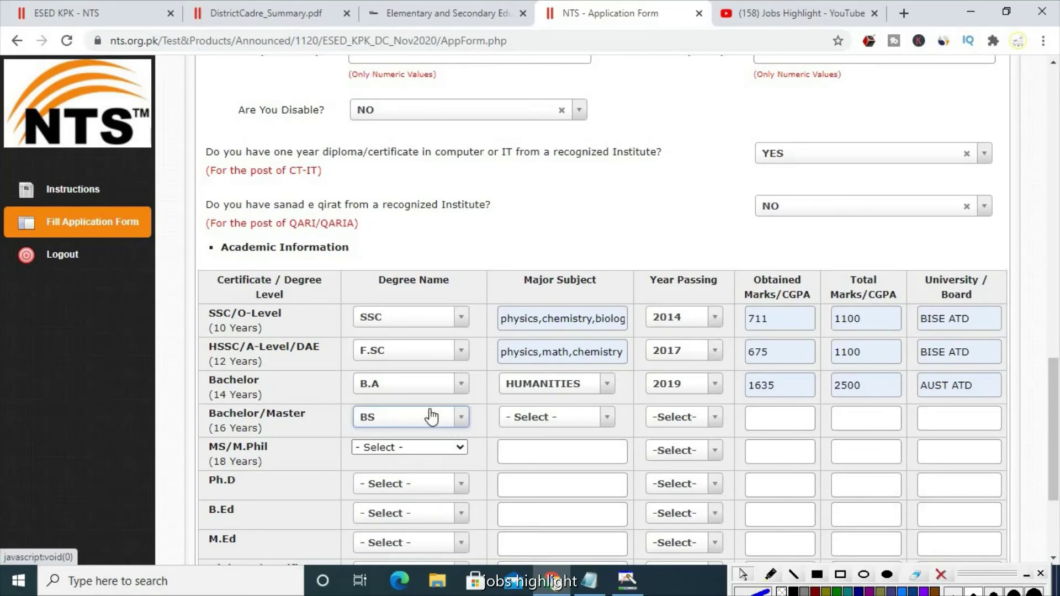
pyautogui.click(457, 421)
pyautogui.click(446, 469)
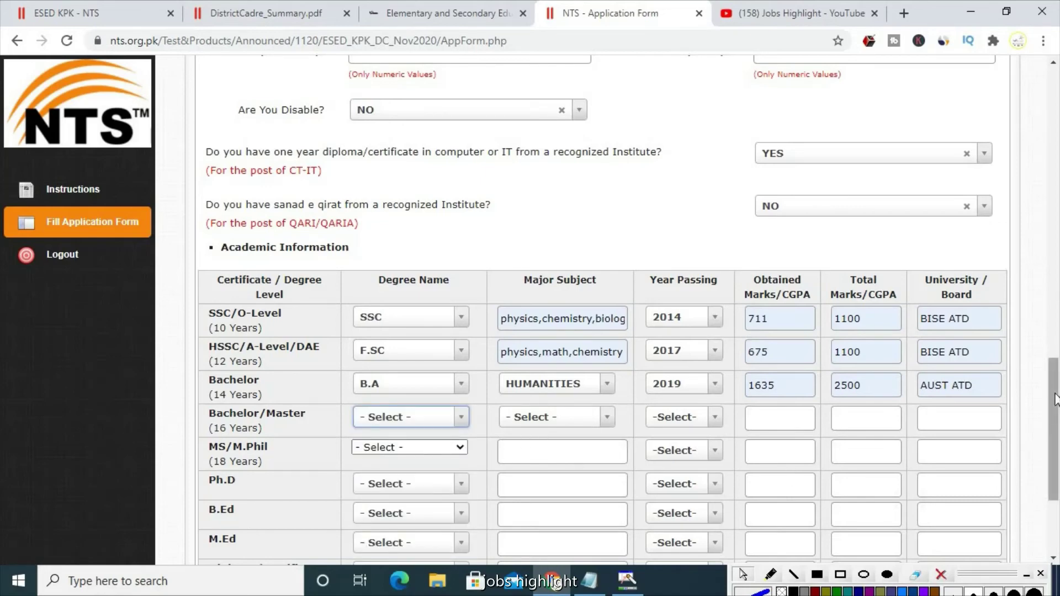
# - Choose ADE as the Diploma/Certificate degree, leaving its passing year unset
pyautogui.scroll(-3, 461, 447)
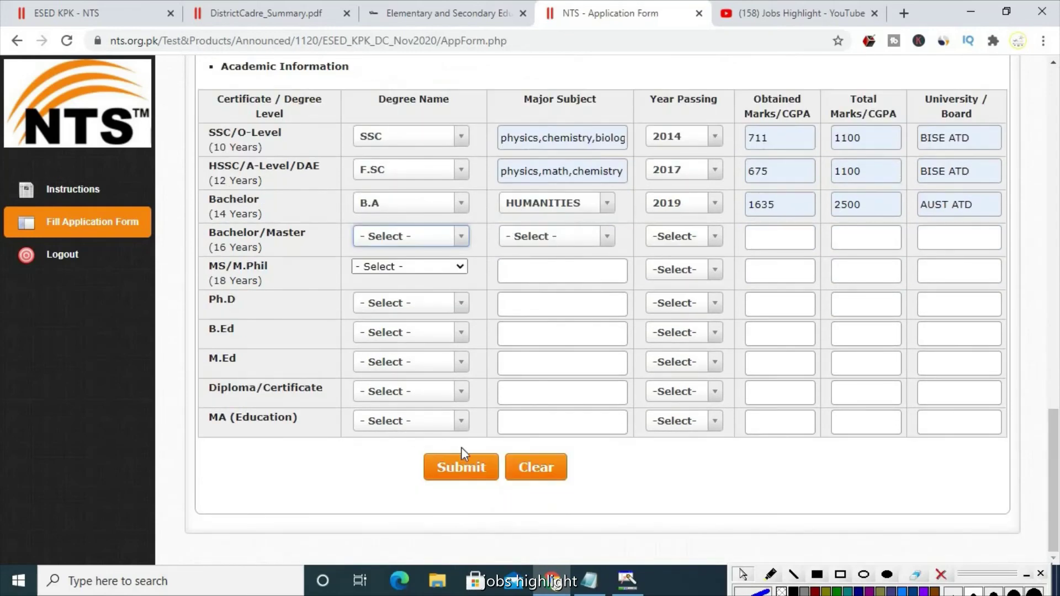
pyautogui.click(395, 394)
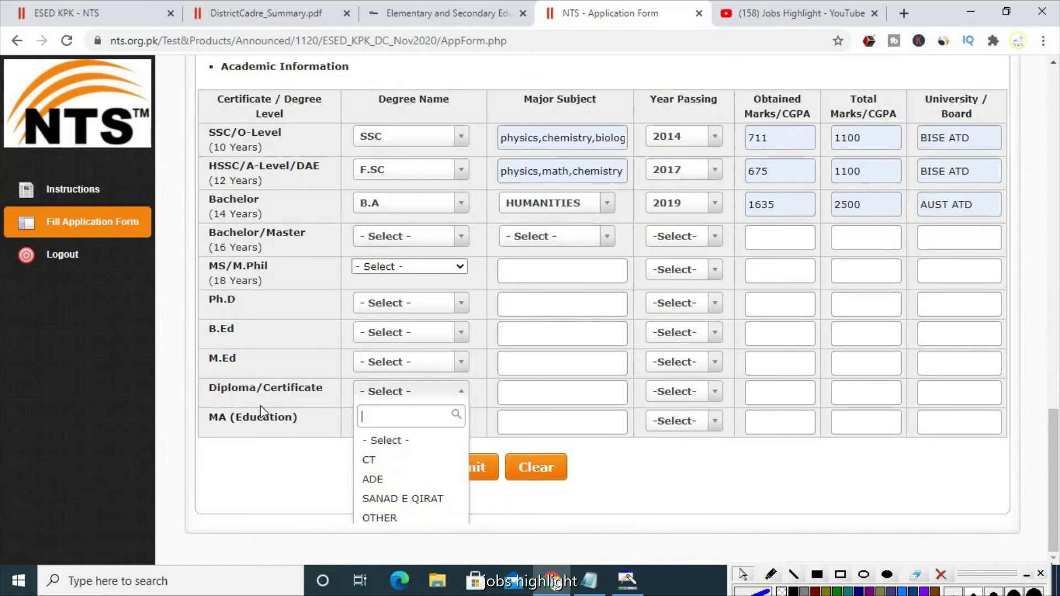
pyautogui.click(399, 519)
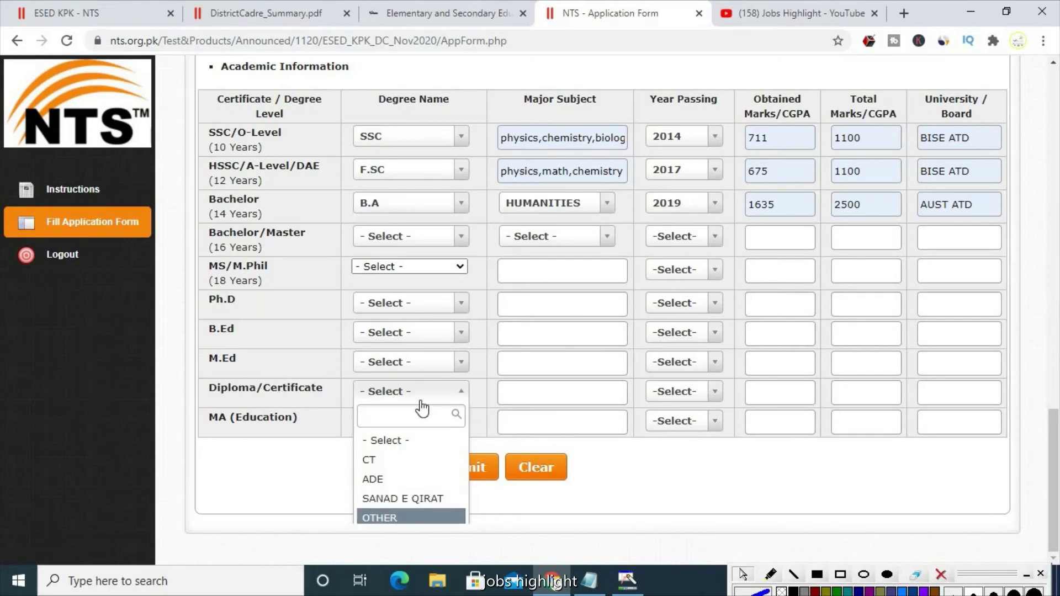
pyautogui.click(408, 393)
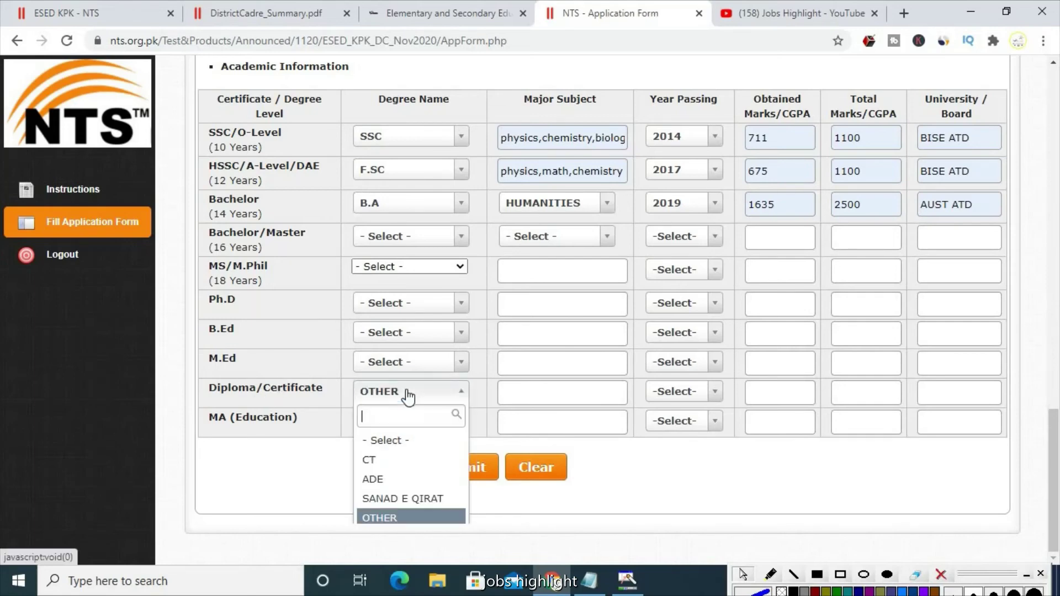
pyautogui.click(392, 485)
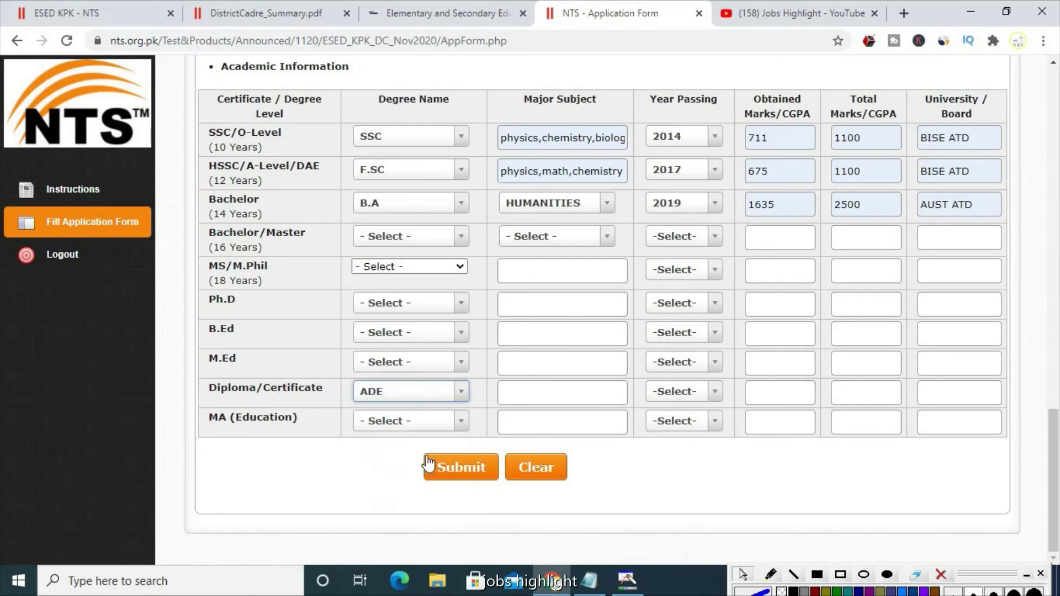
pyautogui.click(544, 395)
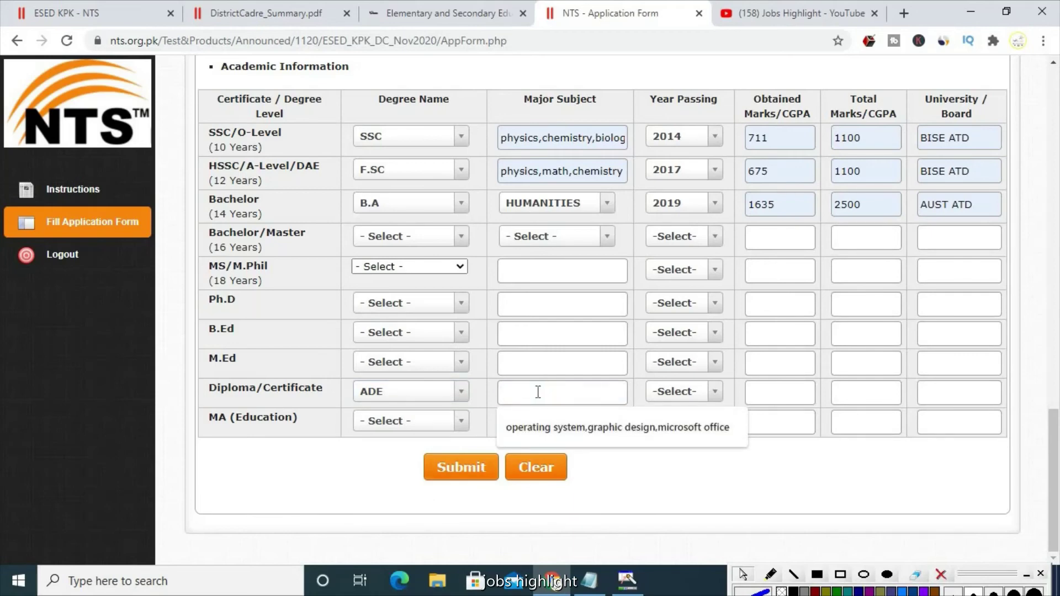
pyautogui.click(679, 393)
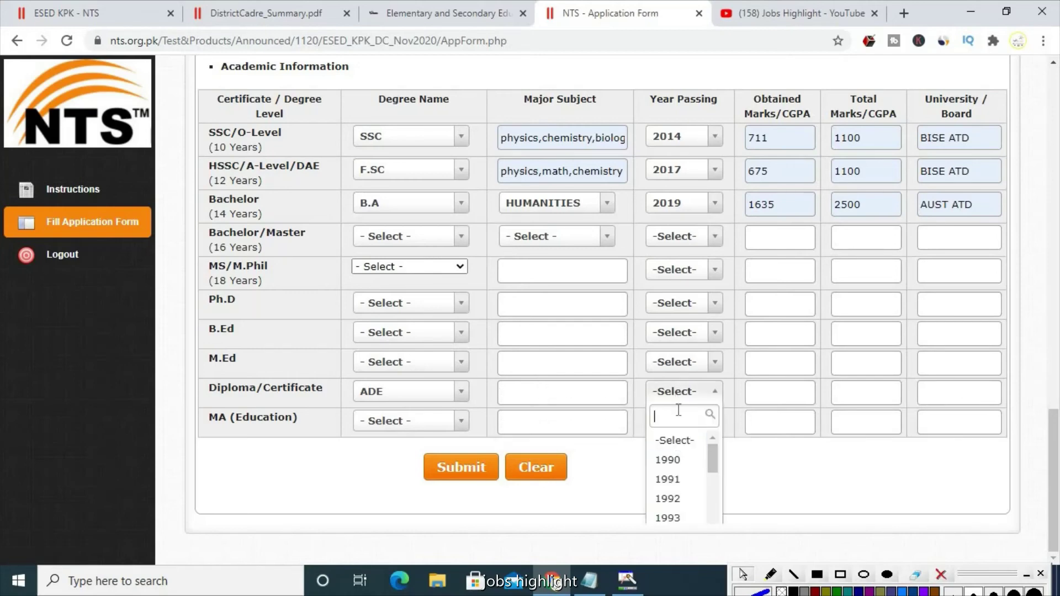
pyautogui.click(773, 423)
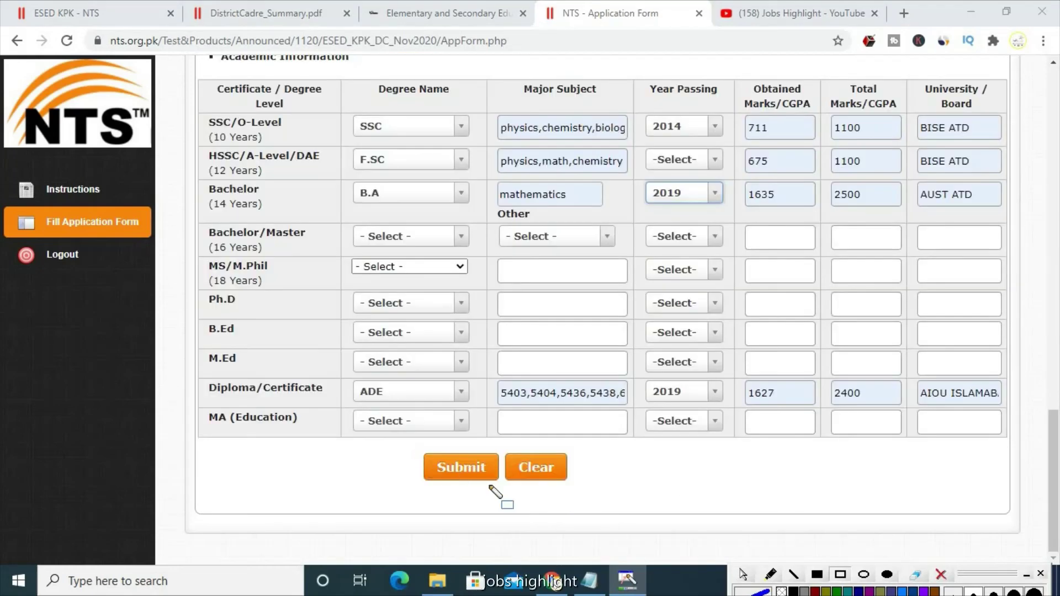
# - Briefly box the Submit button in blue, erase it, and submit the application
pyautogui.moveTo(409, 450); pyautogui.dragTo(501, 489)
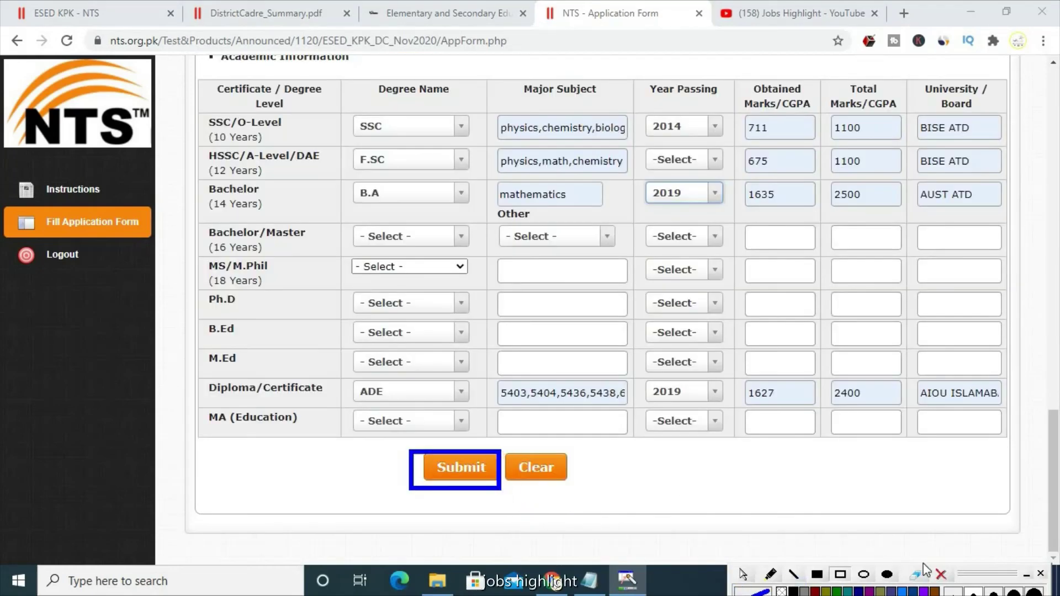
pyautogui.click(940, 575)
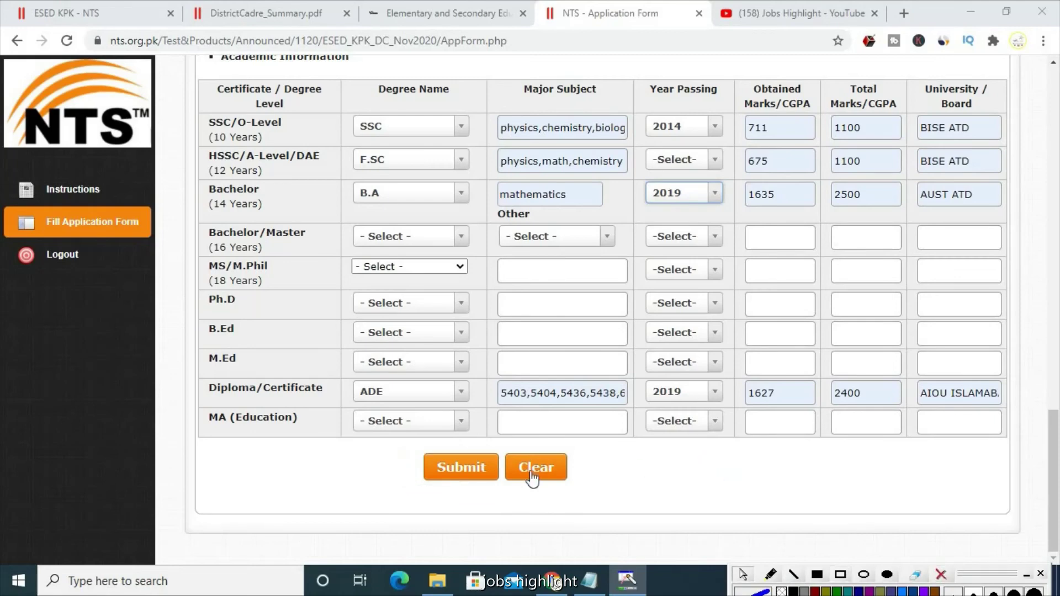
pyautogui.click(462, 471)
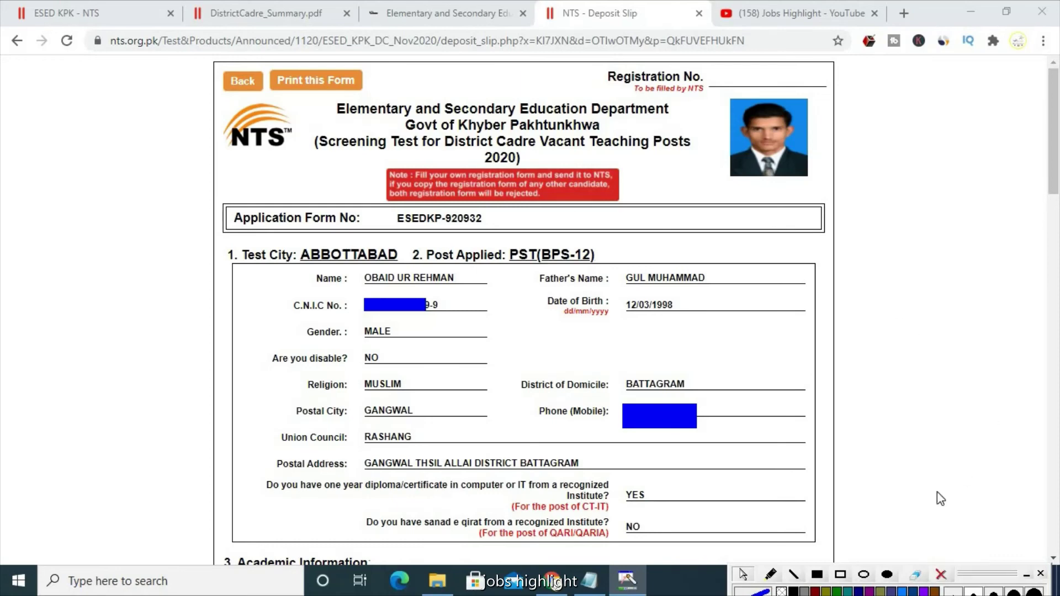
# - Jump to the deposit slips, mark the CNIC row and frame the slip area in blue
pyautogui.click(845, 506)
pyautogui.press('End')
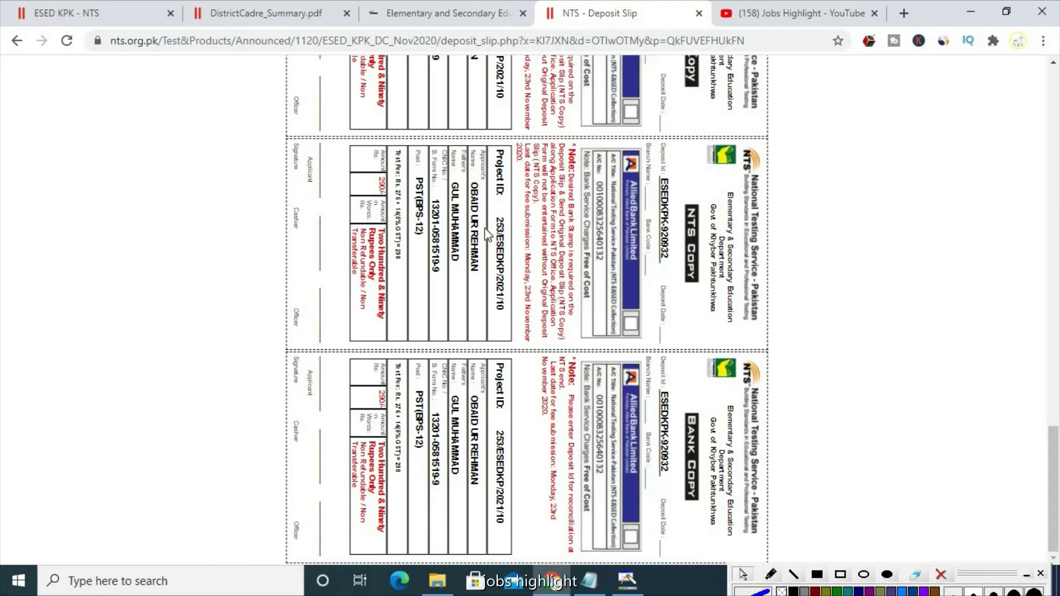
pyautogui.moveTo(438, 58); pyautogui.dragTo(438, 514)
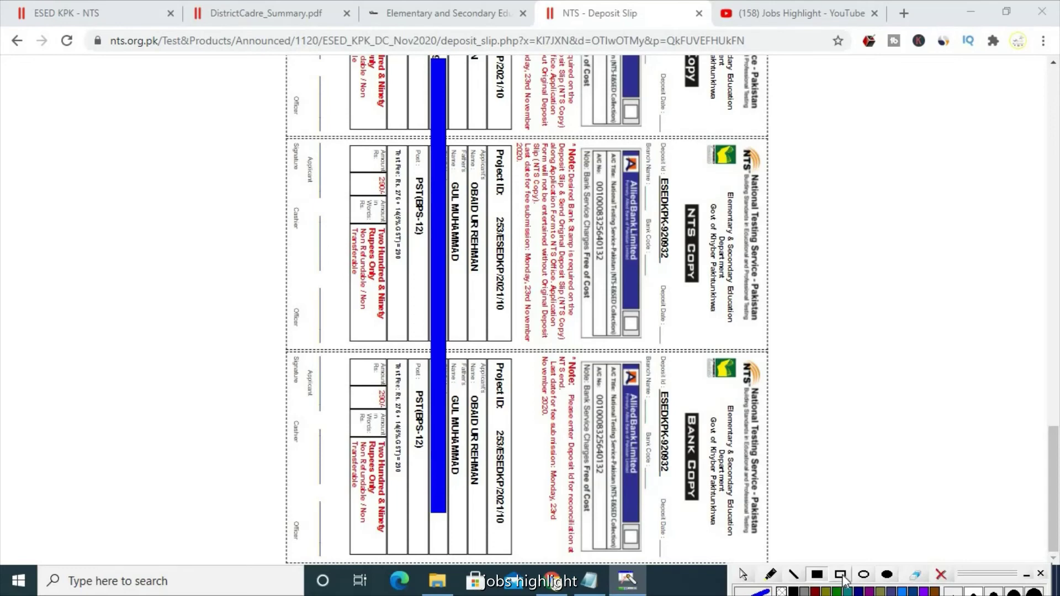
pyautogui.moveTo(288, 64)
pyautogui.mouseDown()
pyautogui.moveTo(804, 379)
pyautogui.moveTo(807, 594)
pyautogui.moveTo(796, 569)
pyautogui.mouseUp()
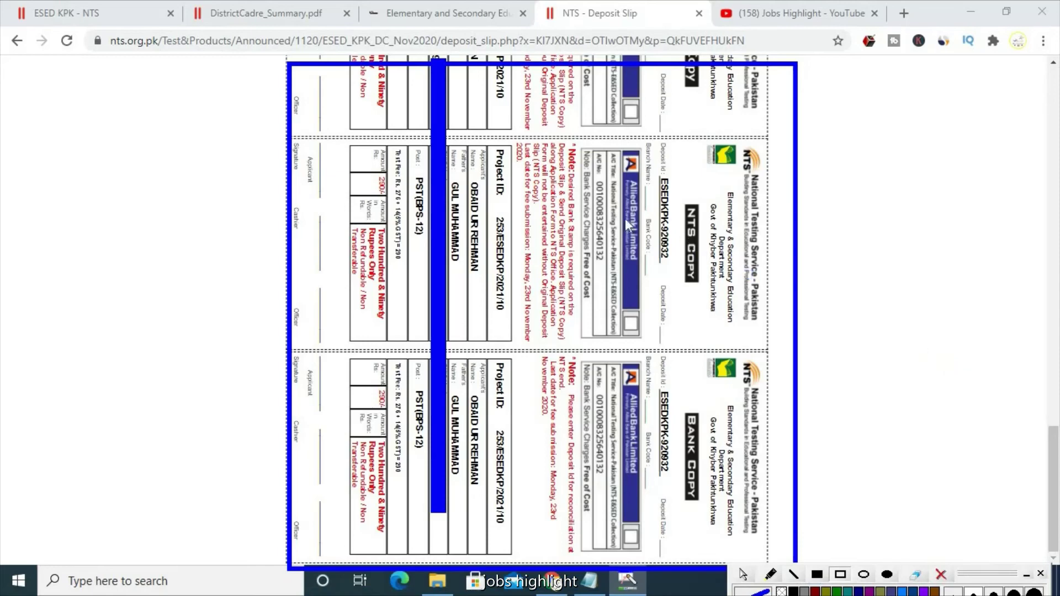
# - Box the Allied Bank account strip and the Rs. 290 Test Fee lines
pyautogui.moveTo(620, 131); pyautogui.dragTo(641, 354)
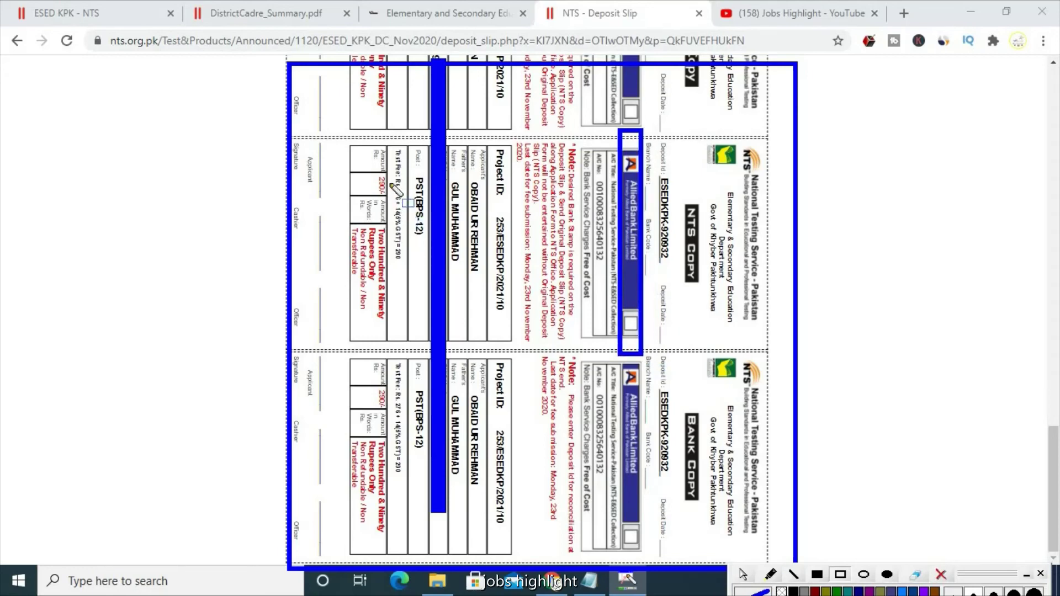
pyautogui.moveTo(389, 170)
pyautogui.mouseDown()
pyautogui.moveTo(428, 290)
pyautogui.moveTo(423, 305)
pyautogui.moveTo(409, 302)
pyautogui.mouseUp()
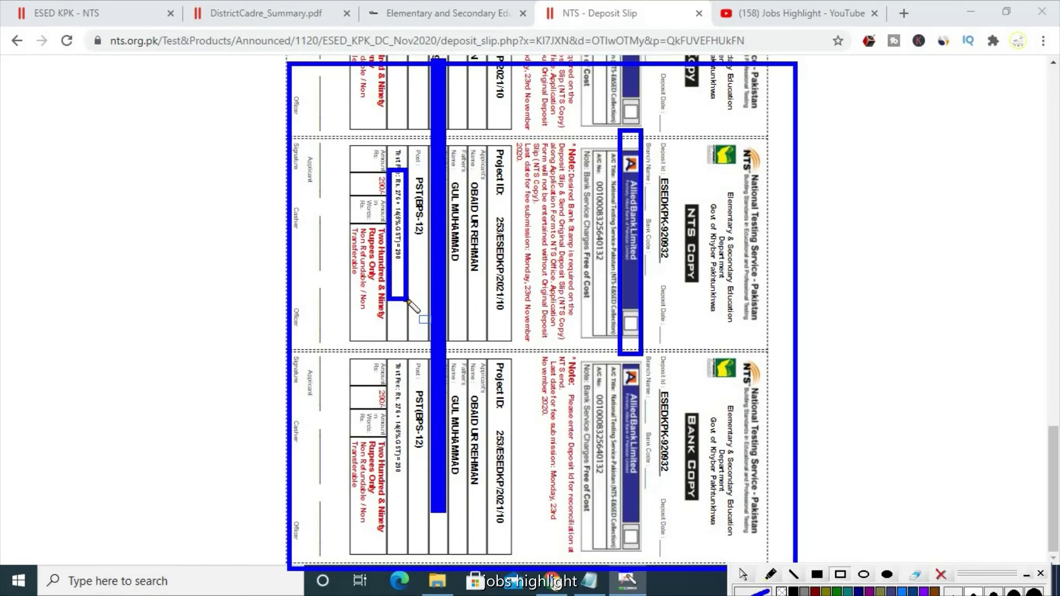
pyautogui.moveTo(393, 236); pyautogui.dragTo(404, 295)
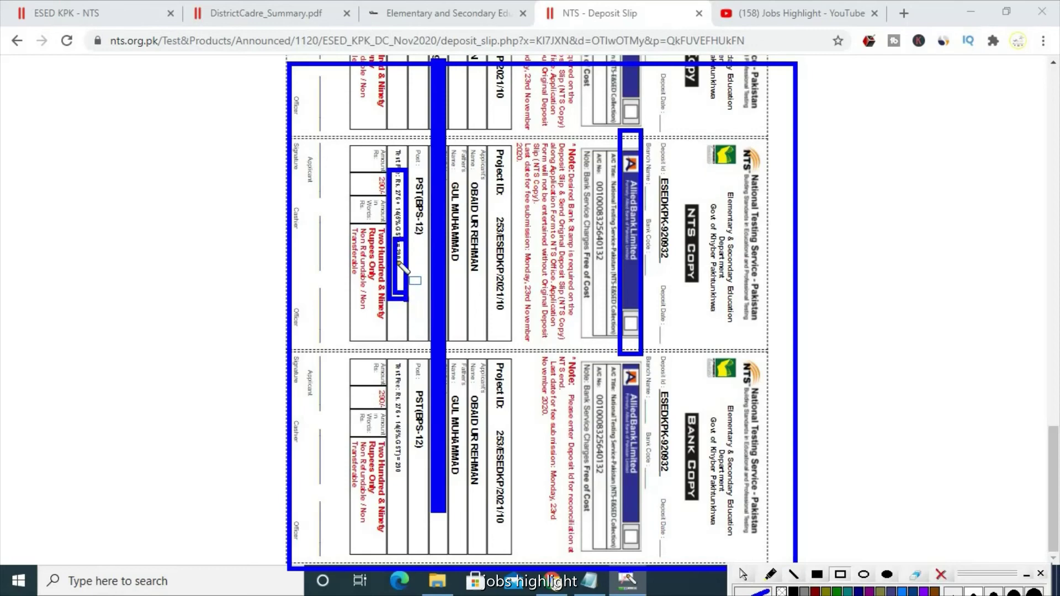
pyautogui.click(388, 450)
pyautogui.moveTo(422, 509); pyautogui.dragTo(414, 505)
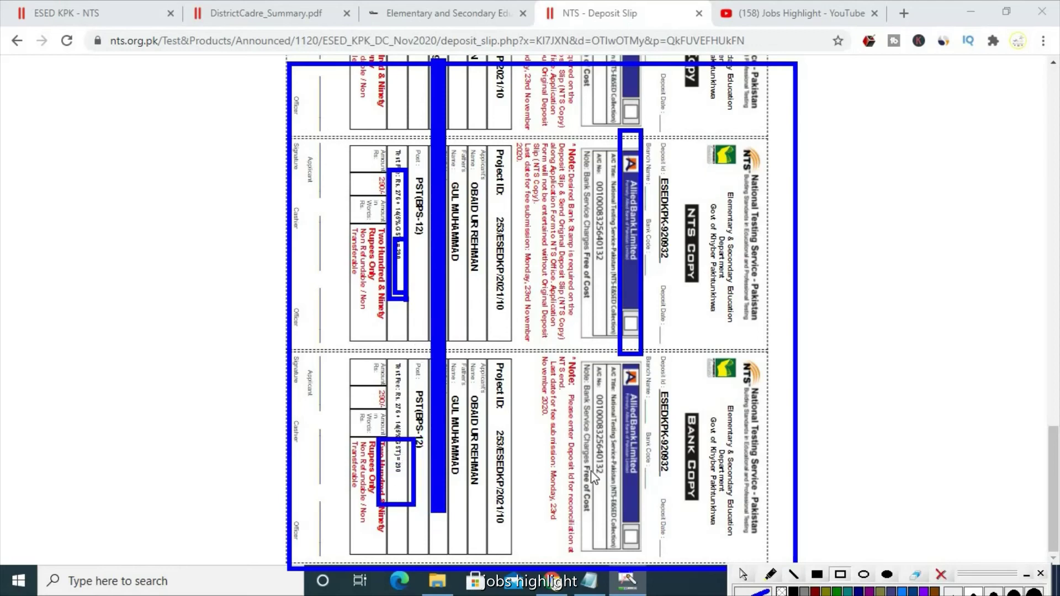
pyautogui.moveTo(606, 405); pyautogui.dragTo(600, 398)
# - Erase all blue annotations from the deposit slip page
pyautogui.click(941, 575)
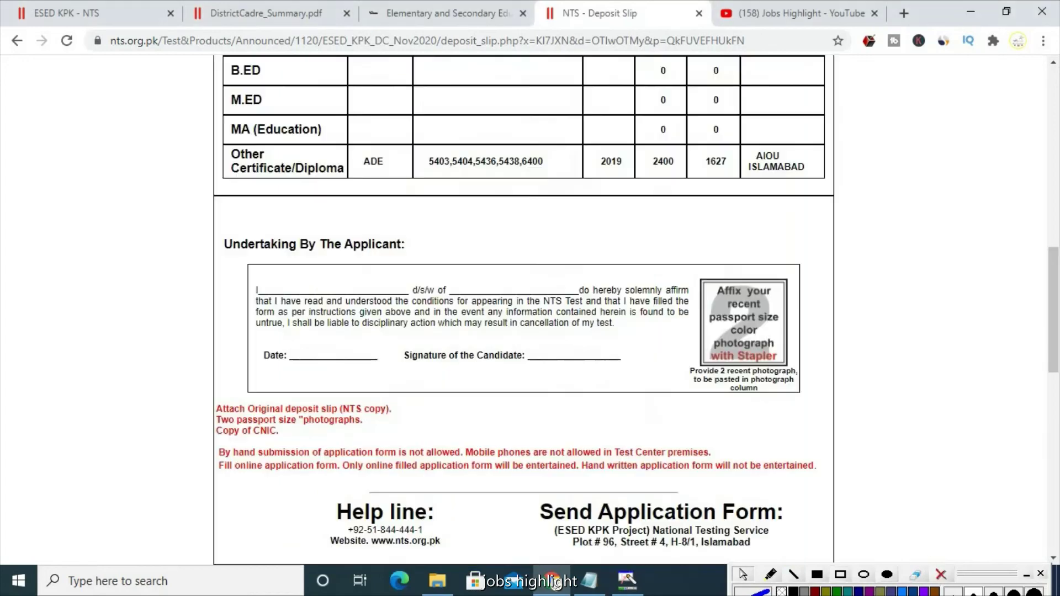